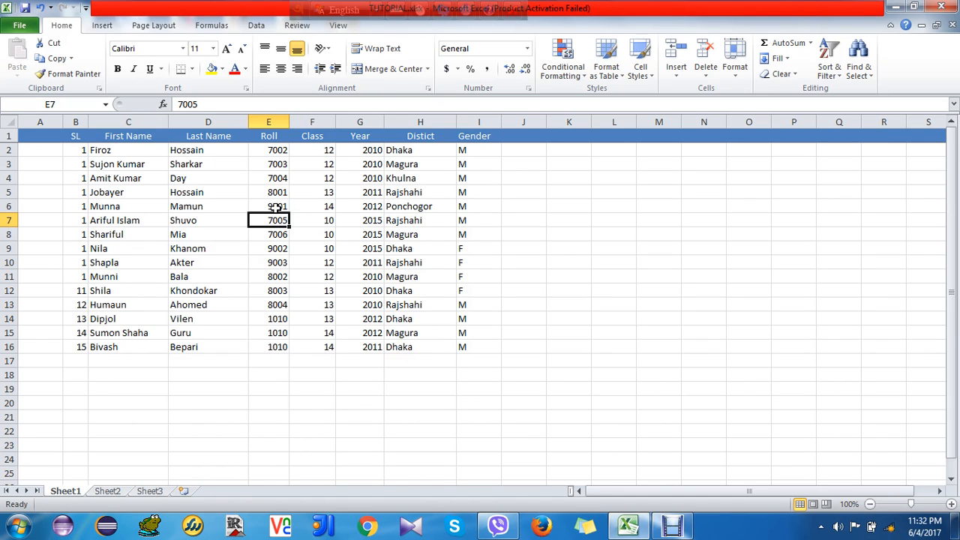
pyautogui.click(119, 166)
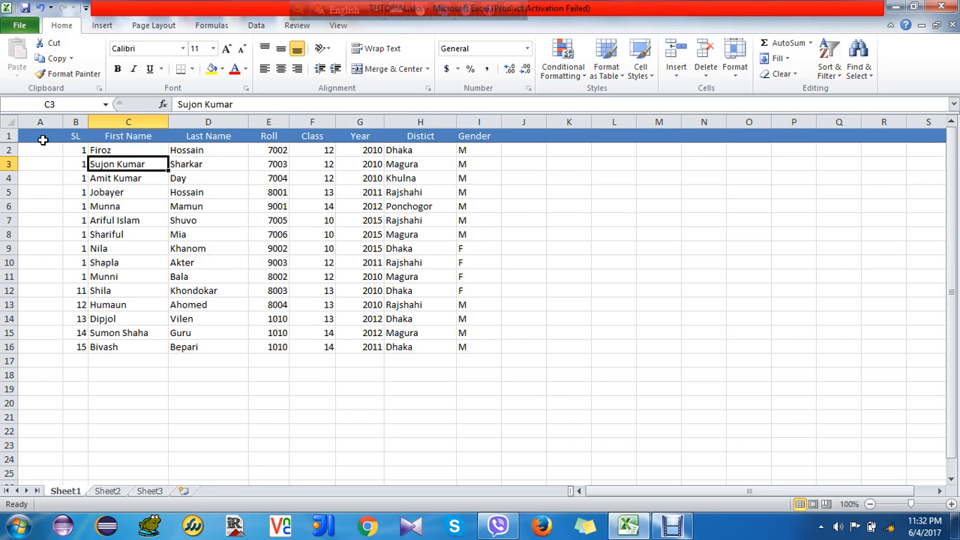
pyautogui.moveTo(43, 140); pyautogui.dragTo(468, 346)
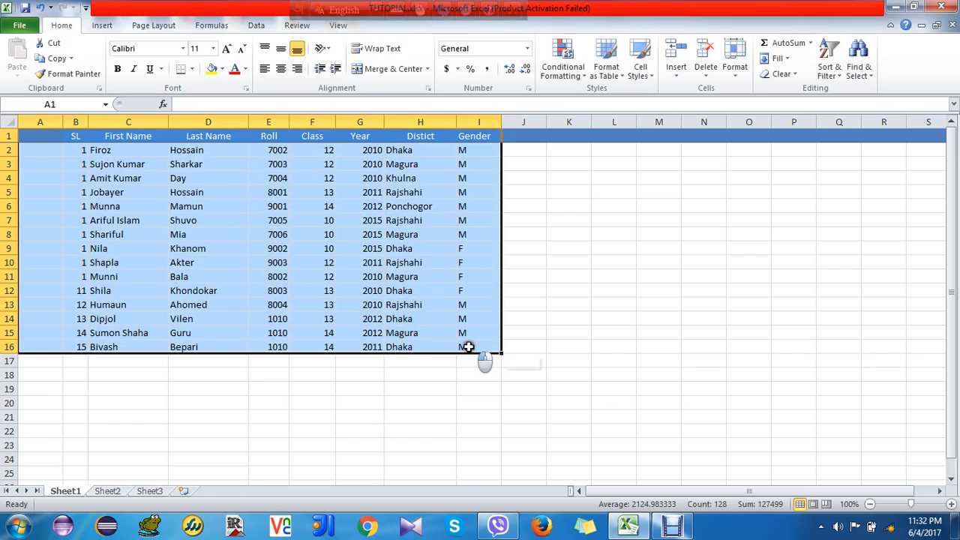
pyautogui.click(547, 180)
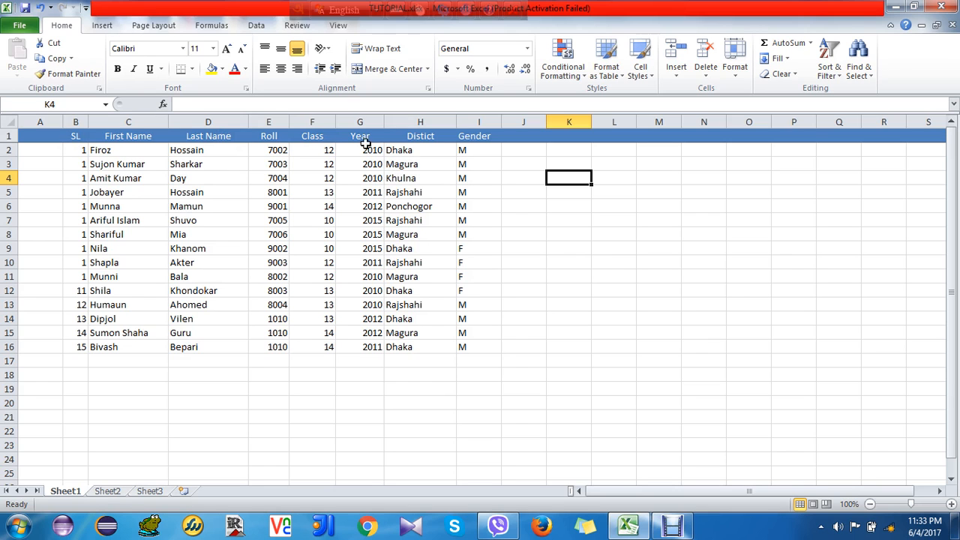
pyautogui.click(69, 116)
pyautogui.click(129, 122)
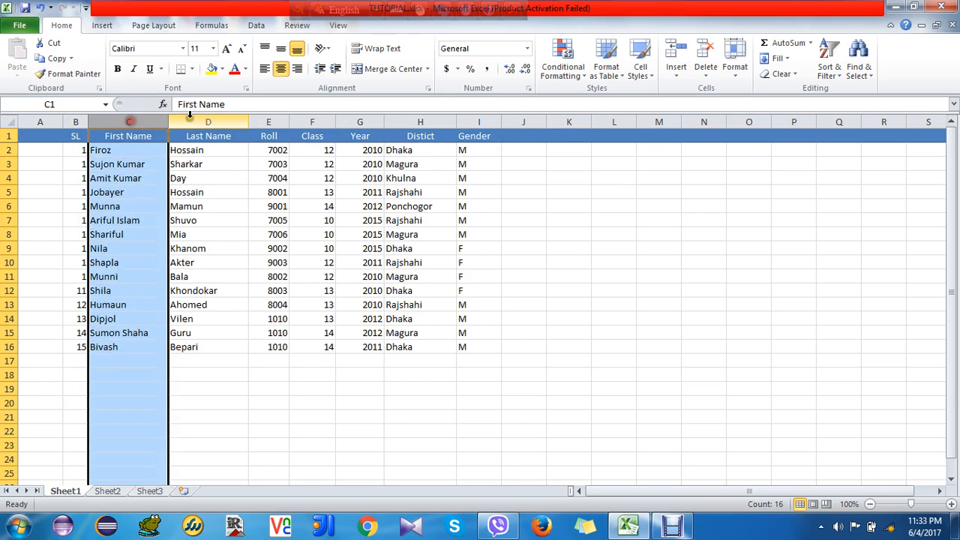
pyautogui.click(192, 121)
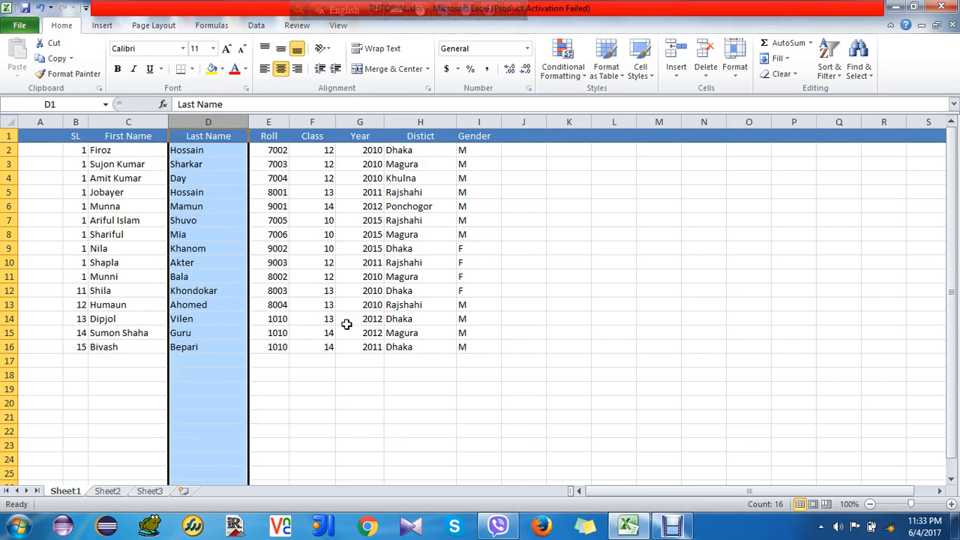
pyautogui.click(516, 262)
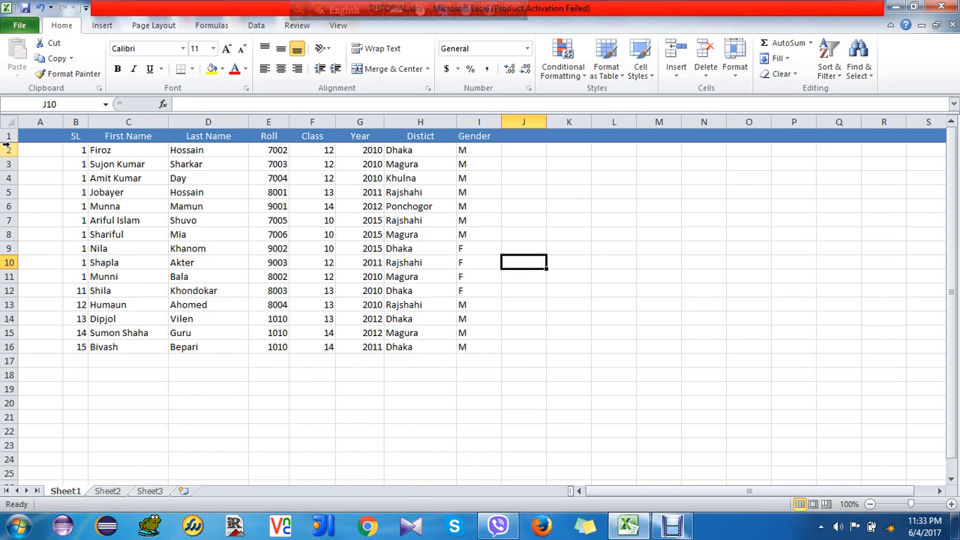
# Insert two blank rows above the student table's header row.
pyautogui.click(6, 135)
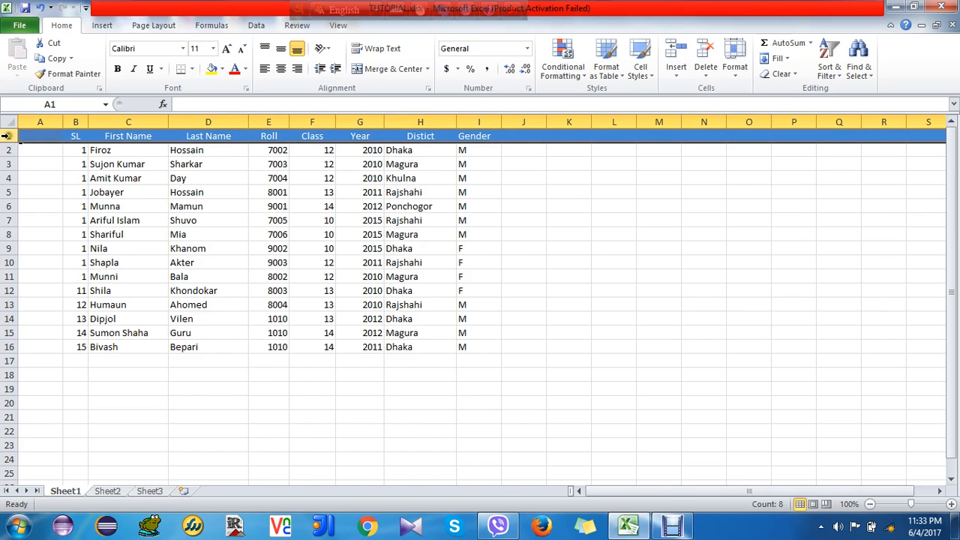
pyautogui.rightClick(8, 135)
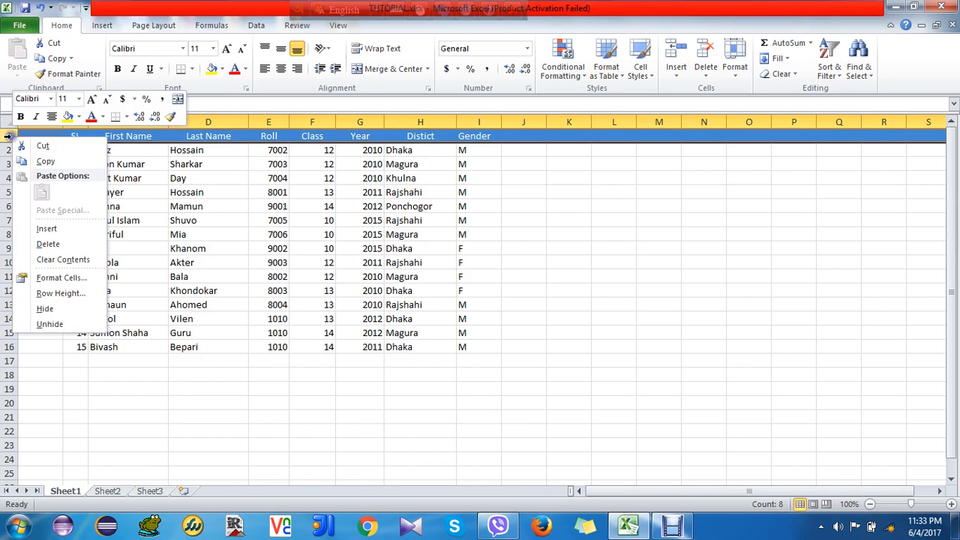
pyautogui.click(46, 228)
pyautogui.click(101, 135)
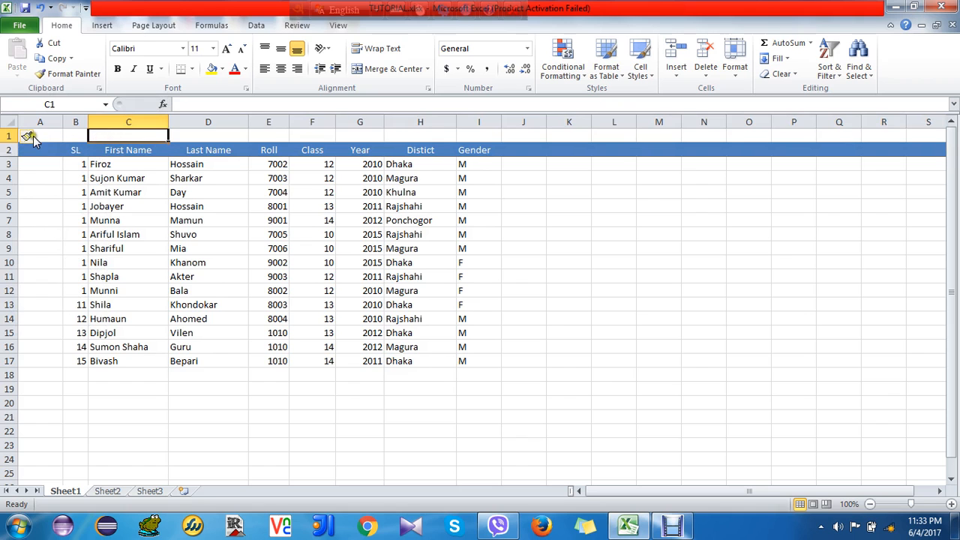
pyautogui.rightClick(6, 136)
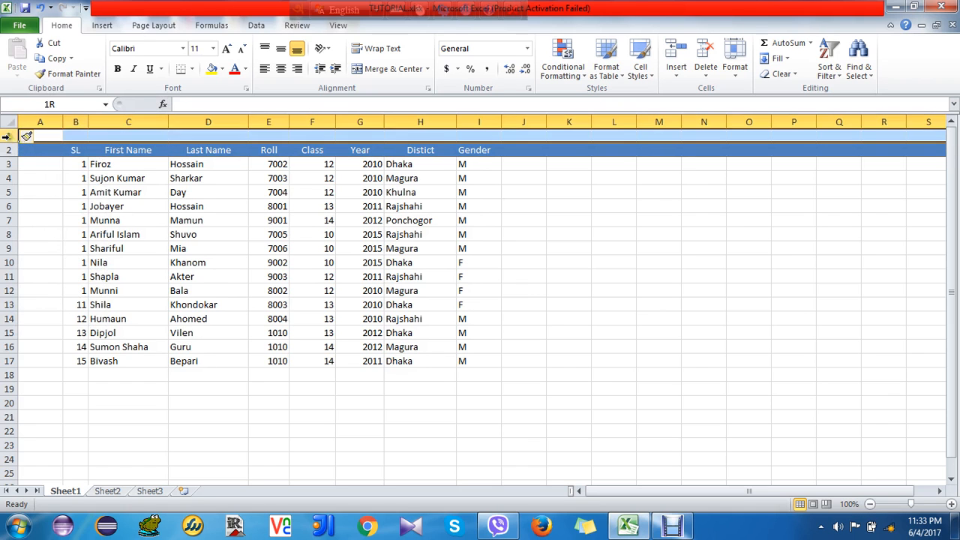
pyautogui.click(43, 228)
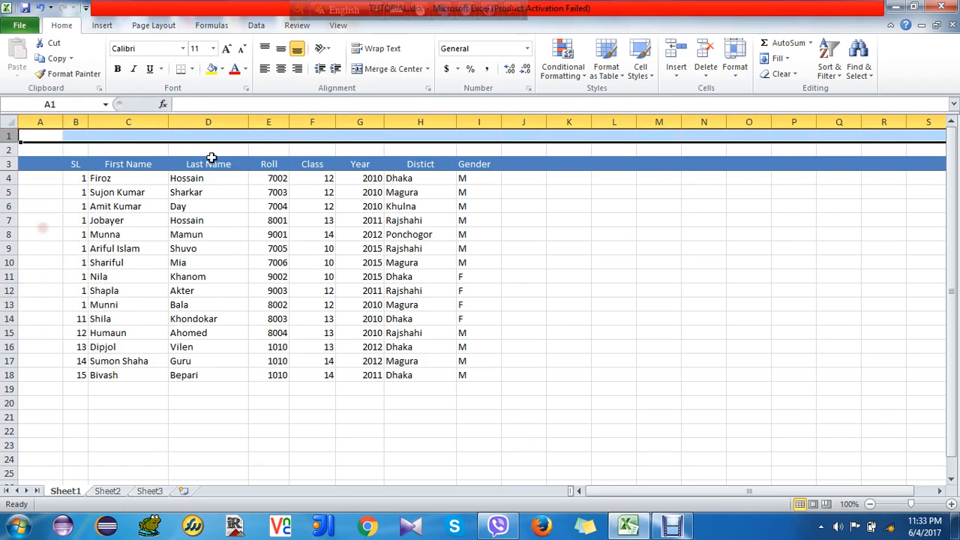
pyautogui.click(142, 150)
pyautogui.click(654, 222)
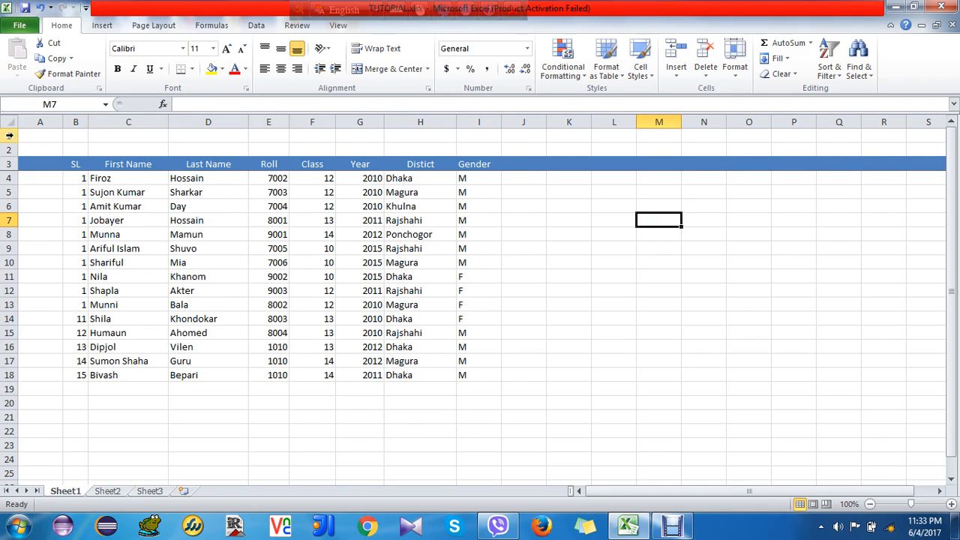
# Insert a blank row at row 10, between the sixth and seventh student records.
pyautogui.click(9, 262)
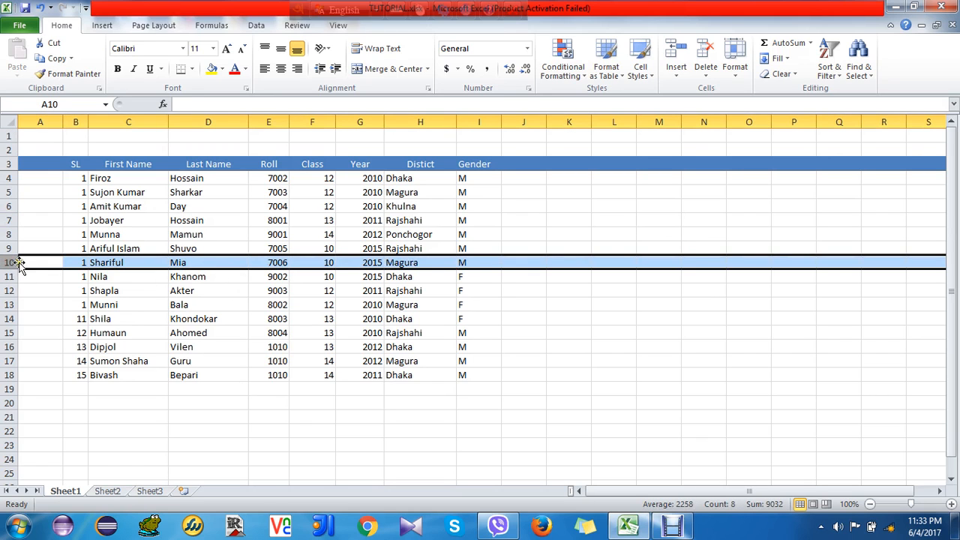
pyautogui.rightClick(16, 262)
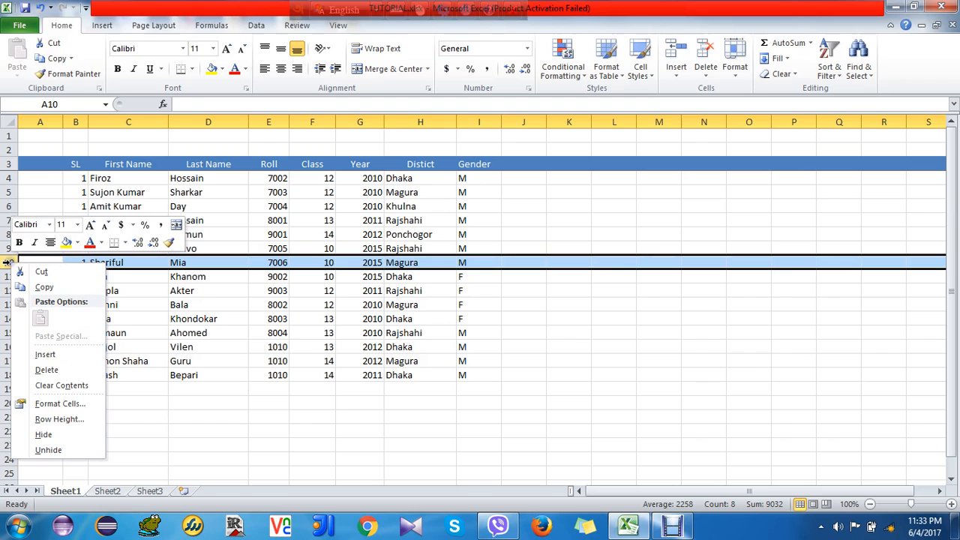
pyautogui.click(44, 354)
pyautogui.click(178, 264)
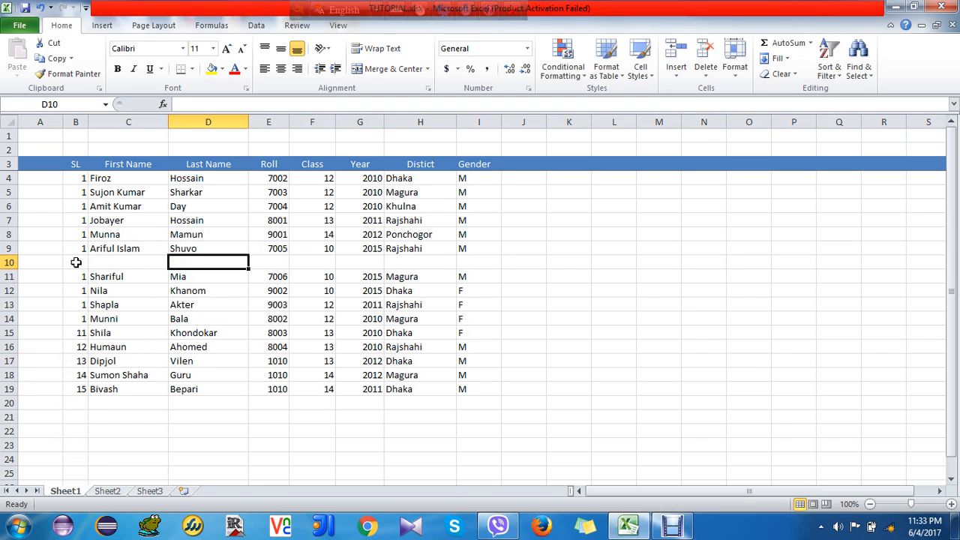
pyautogui.moveTo(76, 262); pyautogui.dragTo(494, 264)
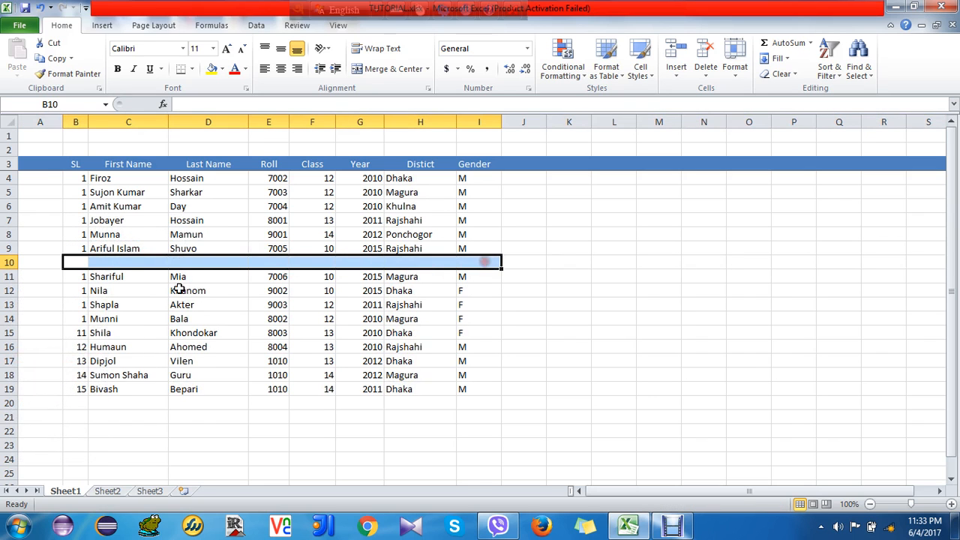
pyautogui.click(214, 304)
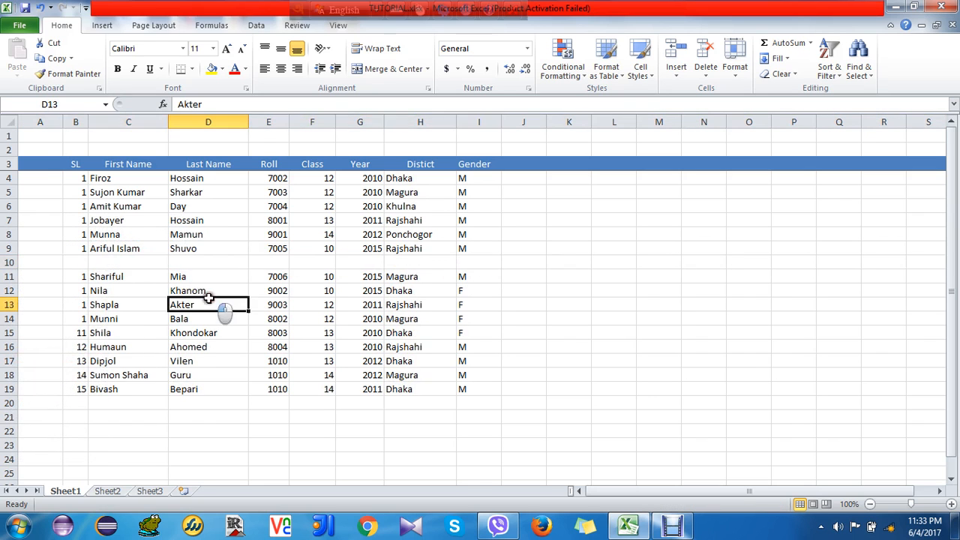
# Renumber the SL column by filling B4:B19 as a series starting from 1, including the blank row.
pyautogui.click(78, 262)
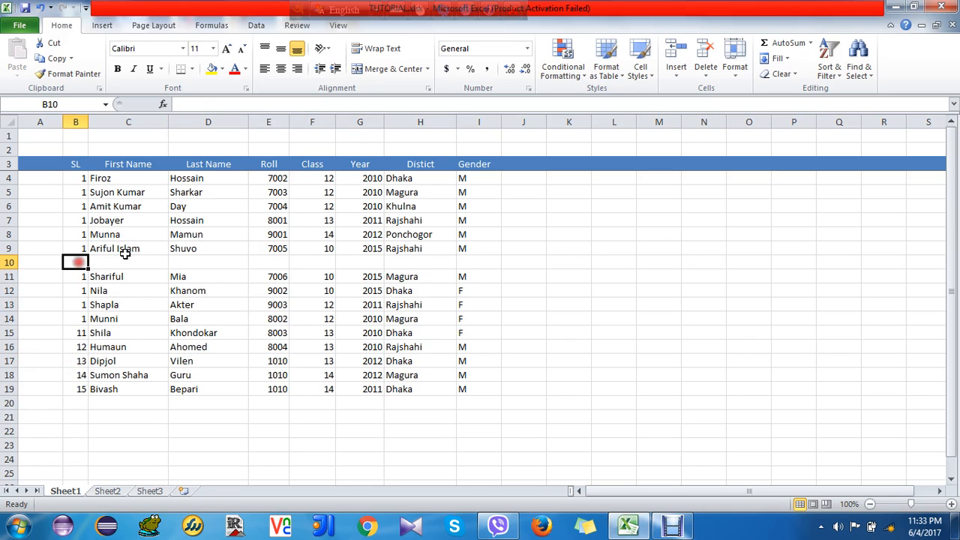
pyautogui.click(75, 181)
pyautogui.press('F2')
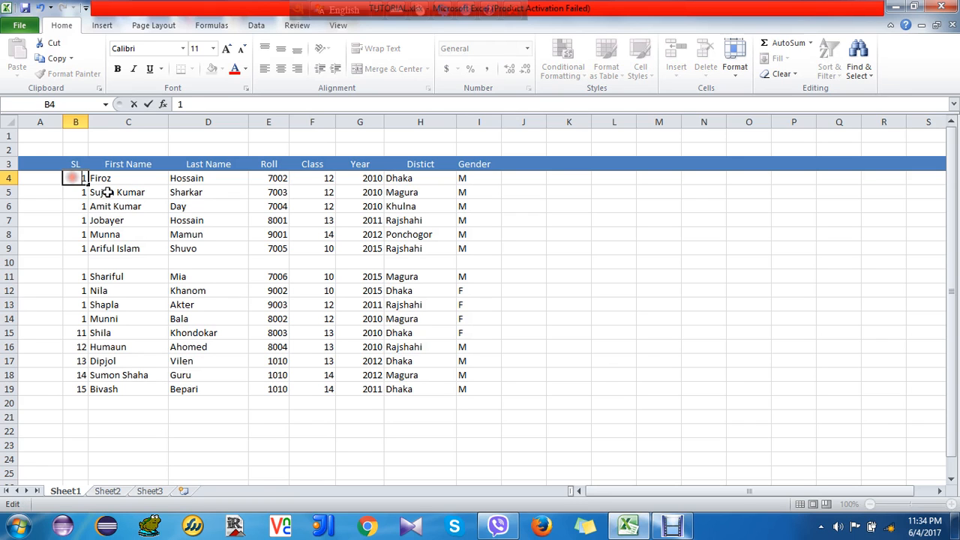
pyautogui.click(105, 191)
pyautogui.click(79, 181)
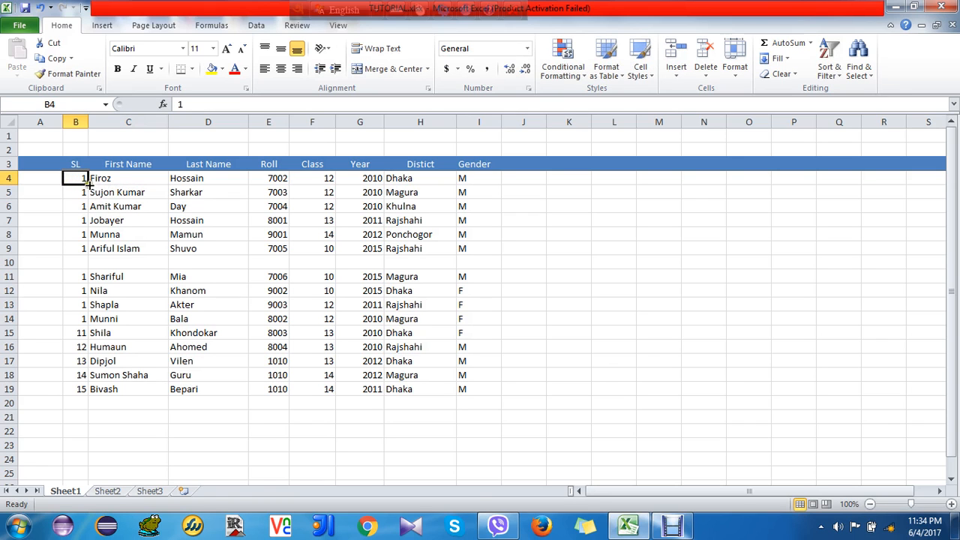
pyautogui.moveTo(87, 182); pyautogui.dragTo(96, 391)
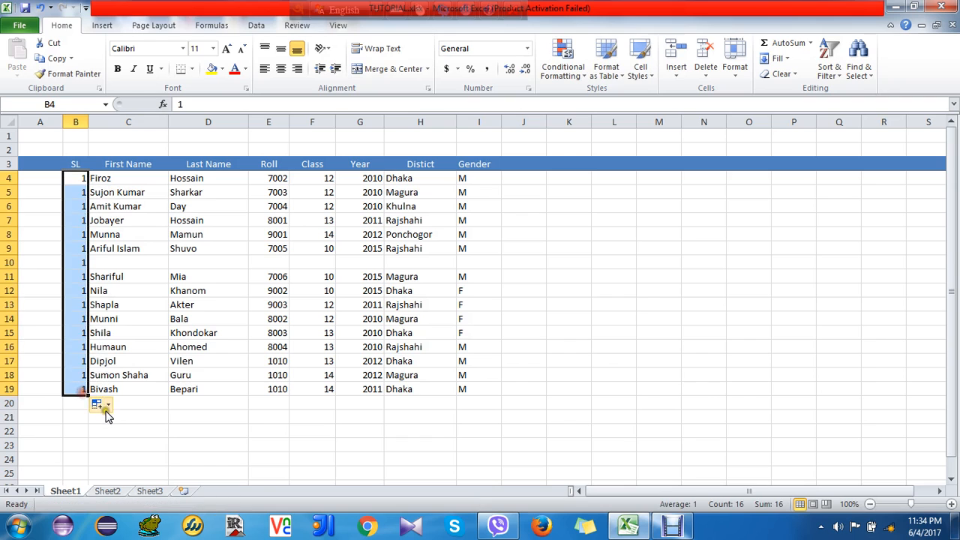
pyautogui.click(107, 405)
pyautogui.click(133, 438)
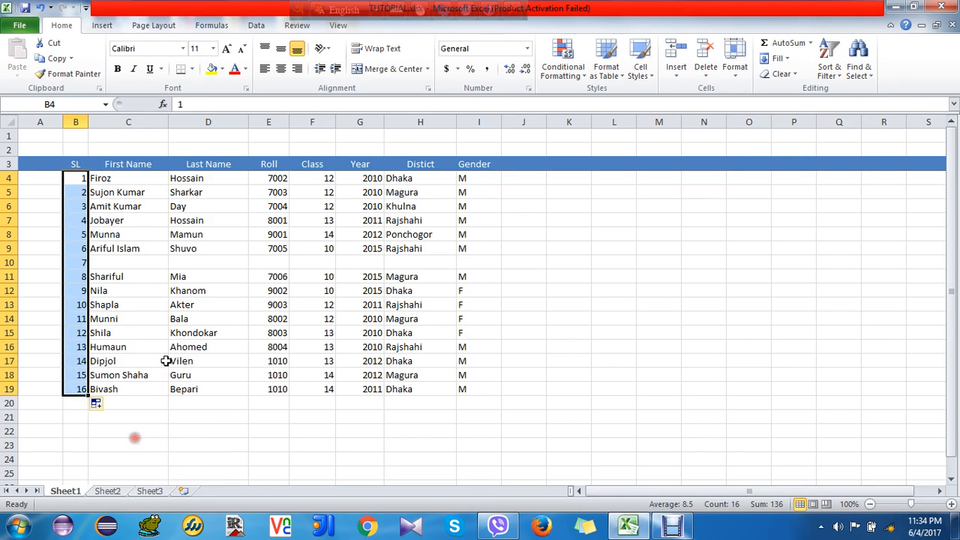
# Enter the new student's first name in C10 and last name in D10.
pyautogui.click(146, 273)
pyautogui.click(114, 262)
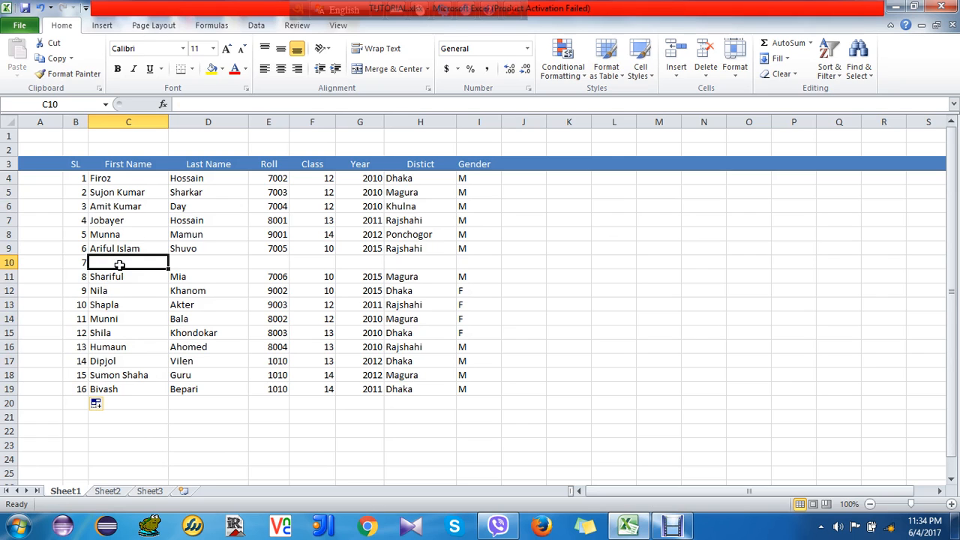
pyautogui.write('N')
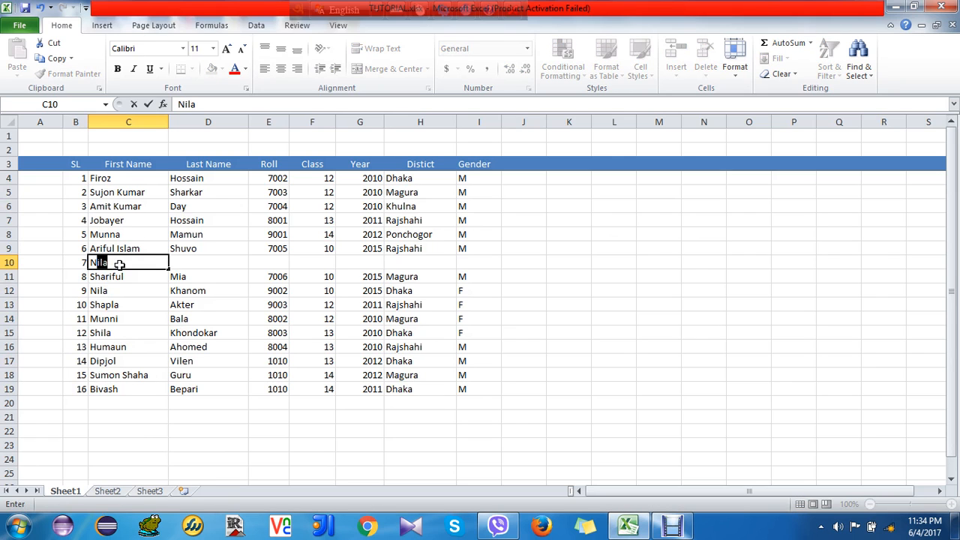
pyautogui.write('irob')
pyautogui.click(192, 264)
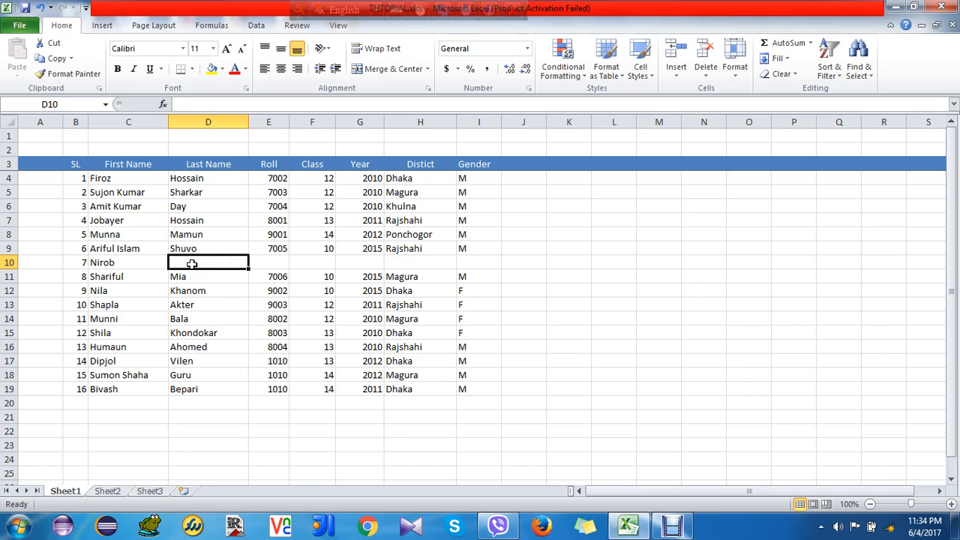
pyautogui.write('Hossain')
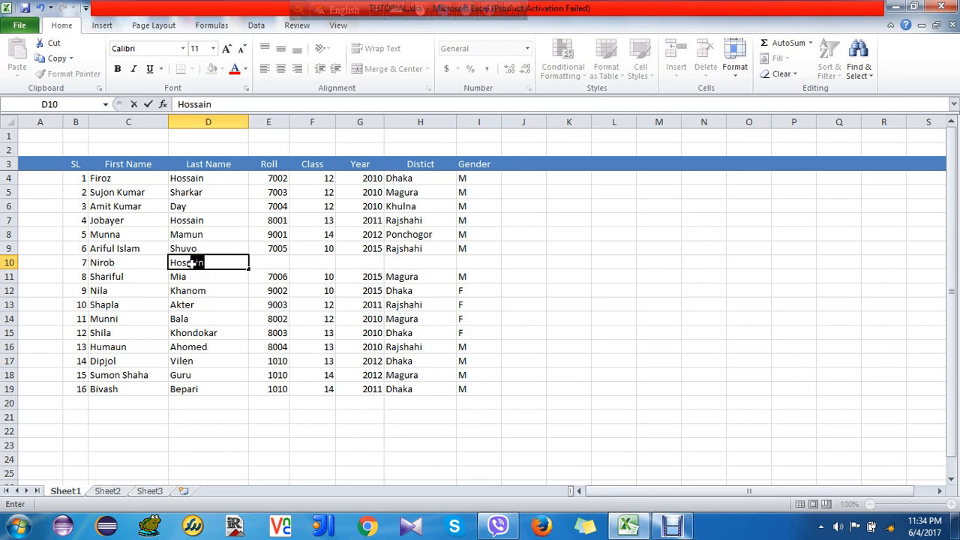
# Fill in the new student's roll number in E10, class 8 in F10 and year 2017 in G10.
pyautogui.click(274, 261)
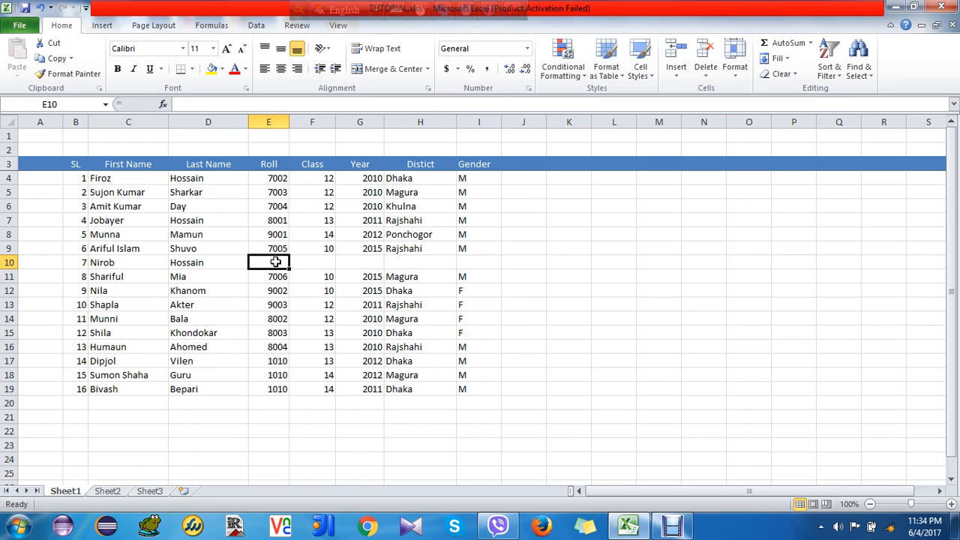
pyautogui.write('7002')
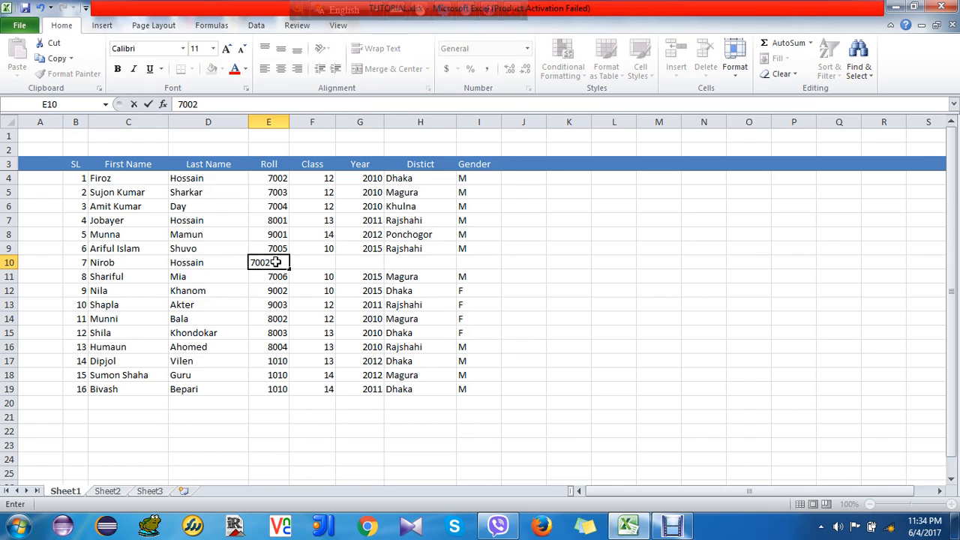
pyautogui.click(319, 264)
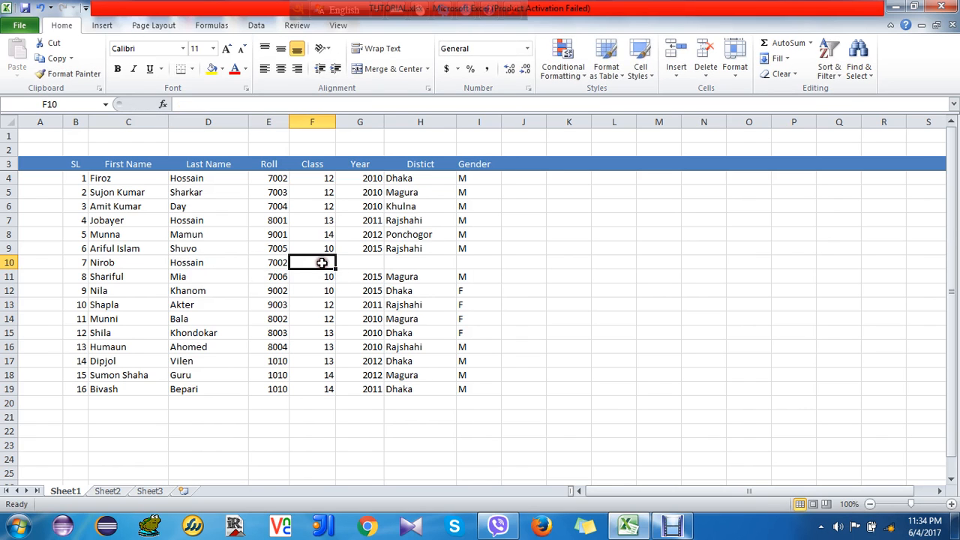
pyautogui.write('8')
pyautogui.click(373, 262)
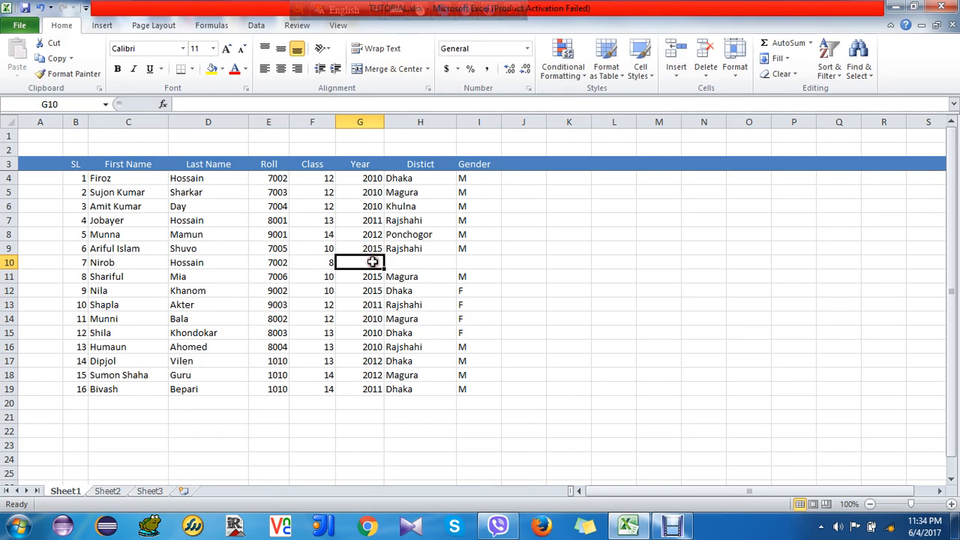
pyautogui.write('2018')
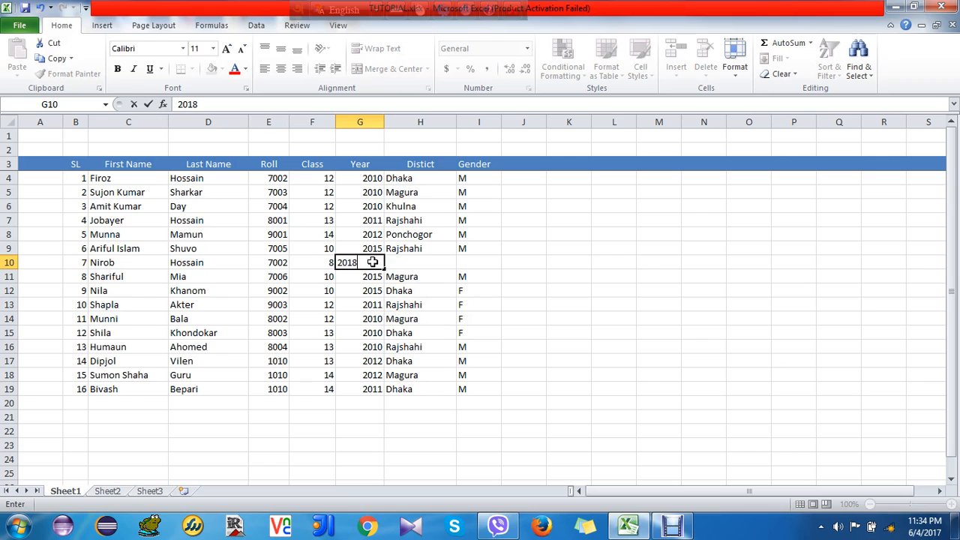
pyautogui.press('BackSpace')
pyautogui.write('7')
# Complete the new student's record with district Dhaka in H10 and gender M in I10.
pyautogui.click(410, 262)
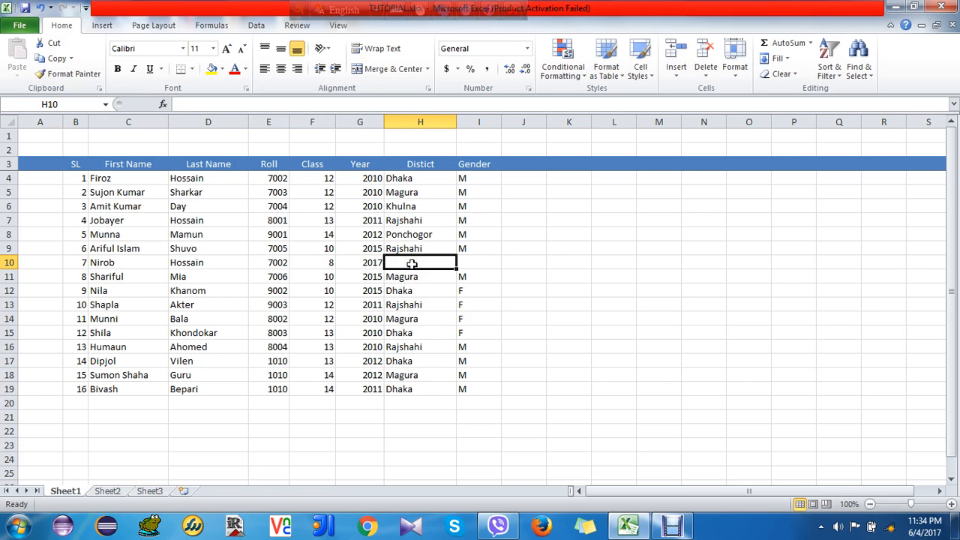
pyautogui.write('dhaka')
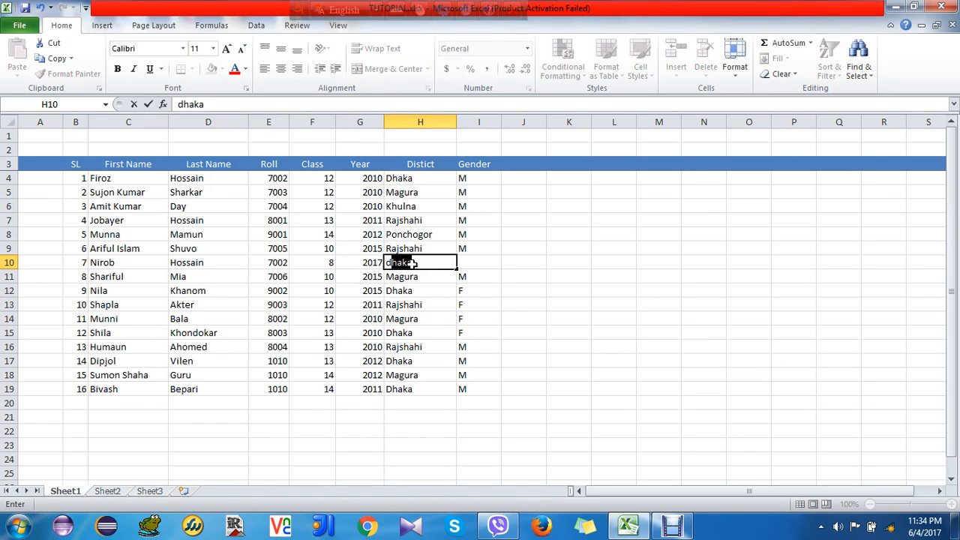
pyautogui.click(510, 274)
pyautogui.click(468, 259)
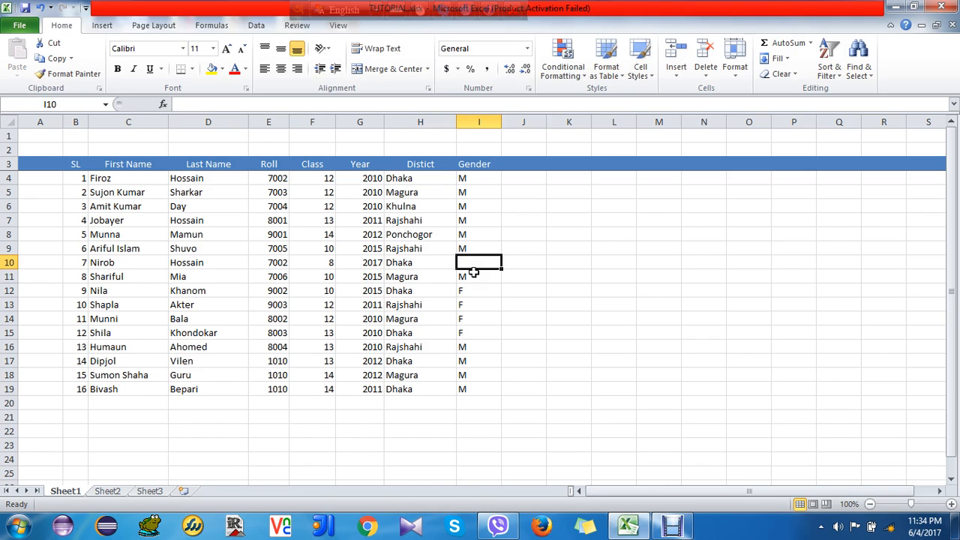
pyautogui.write('M')
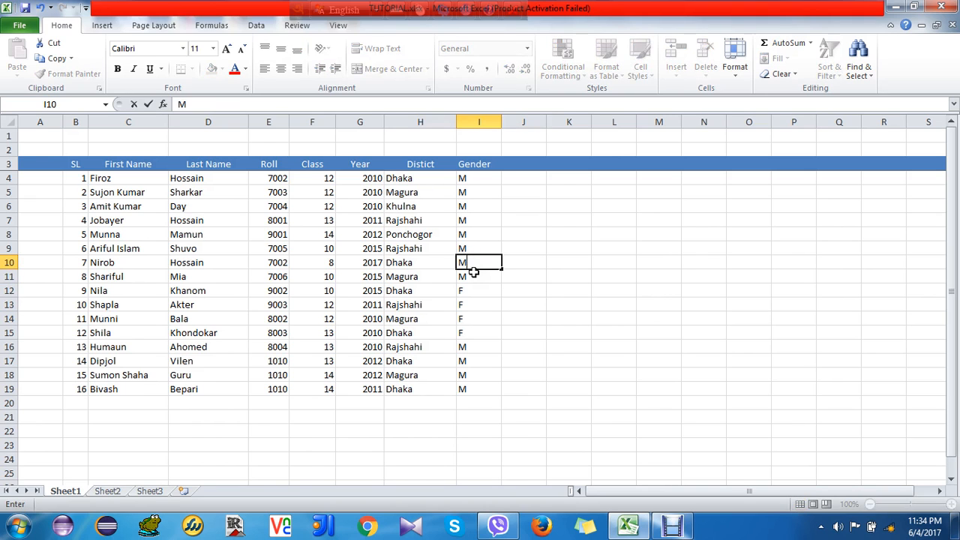
# Commit the gender entry in I10 and select the new student's record across B10:I10.
pyautogui.click(567, 250)
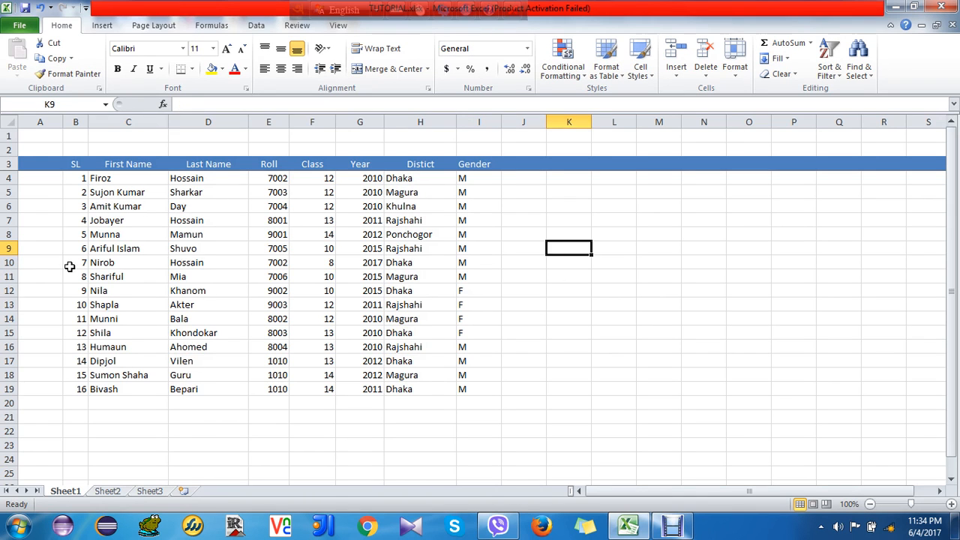
pyautogui.moveTo(75, 264); pyautogui.dragTo(474, 261)
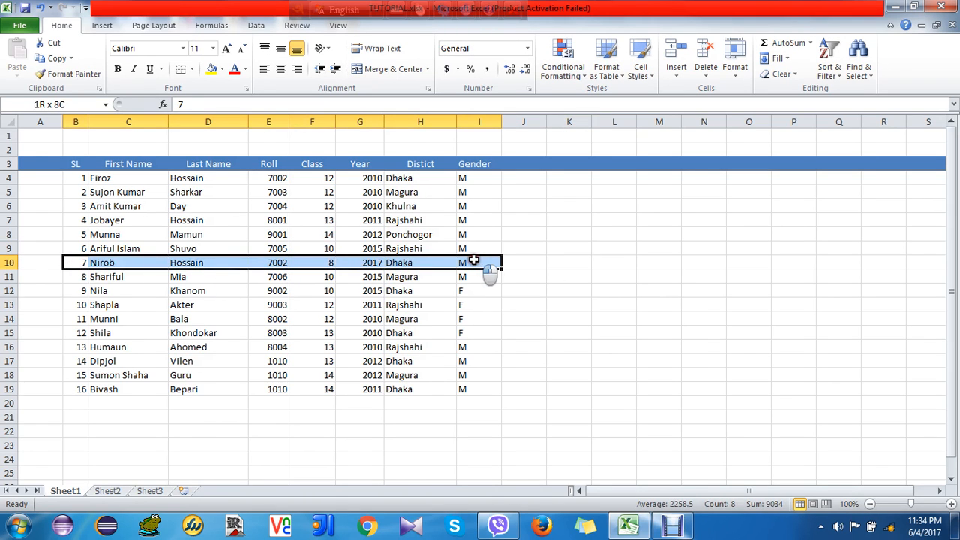
# Insert a blank column between the Last Name and Roll columns.
pyautogui.click(214, 121)
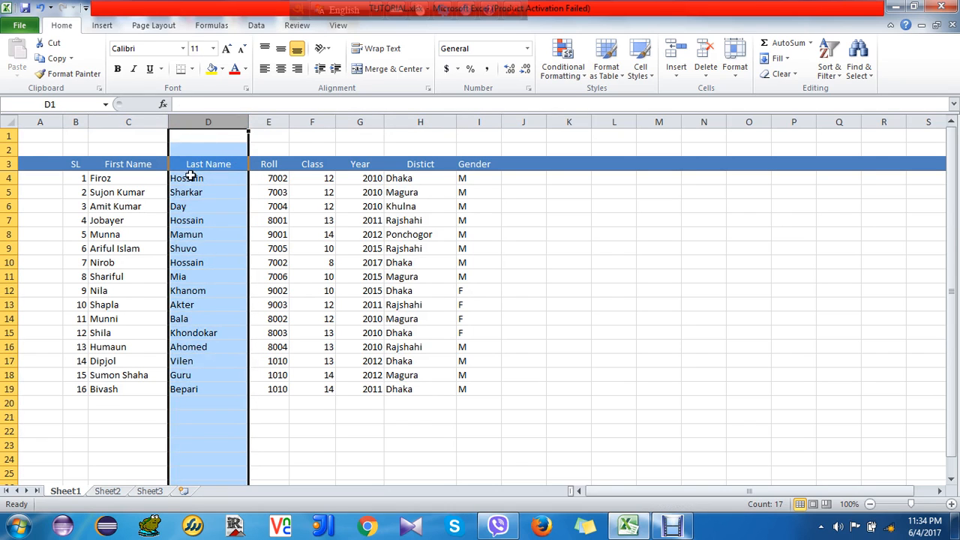
pyautogui.click(219, 163)
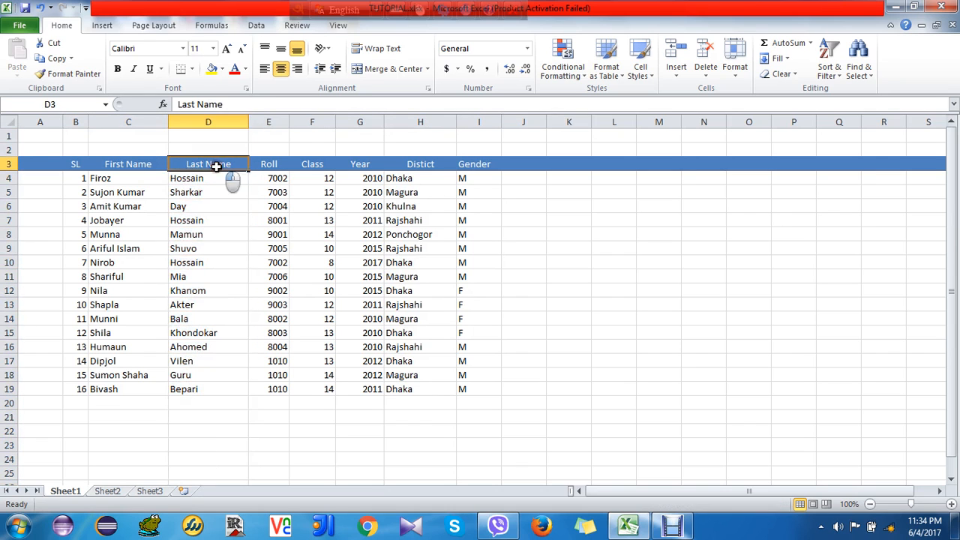
pyautogui.click(269, 122)
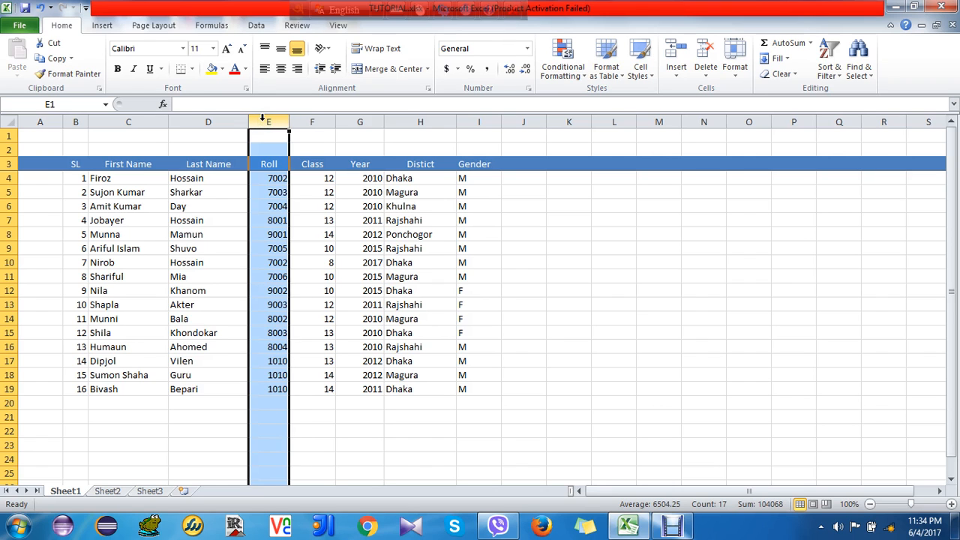
pyautogui.rightClick(263, 121)
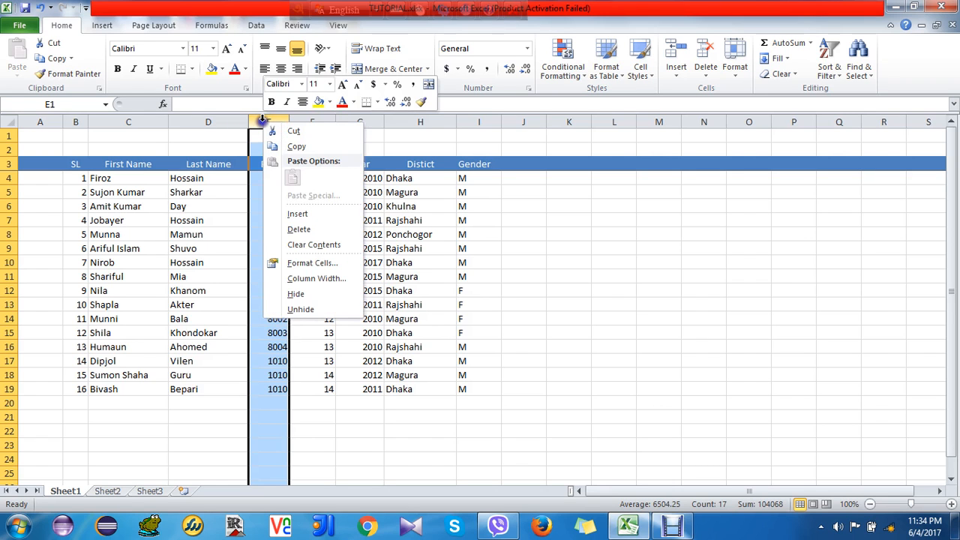
pyautogui.click(298, 214)
# Enter the header Nick Name in E3 of the inserted column.
pyautogui.click(303, 163)
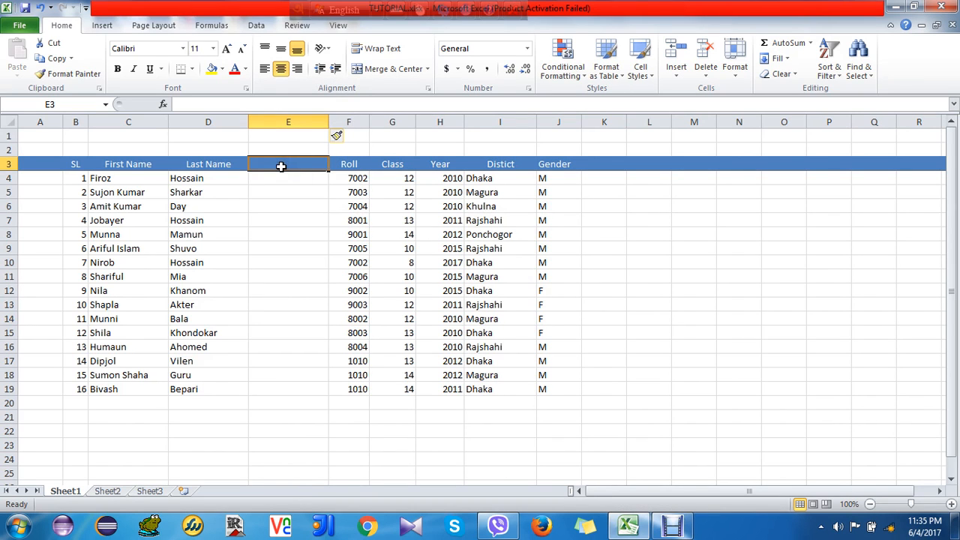
pyautogui.write('Ni')
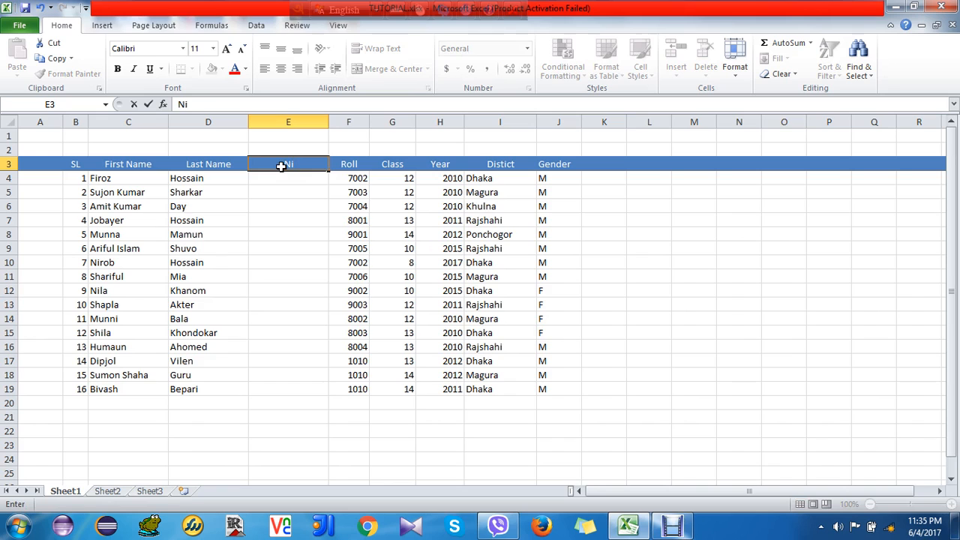
pyautogui.write('ck Name')
pyautogui.click(304, 247)
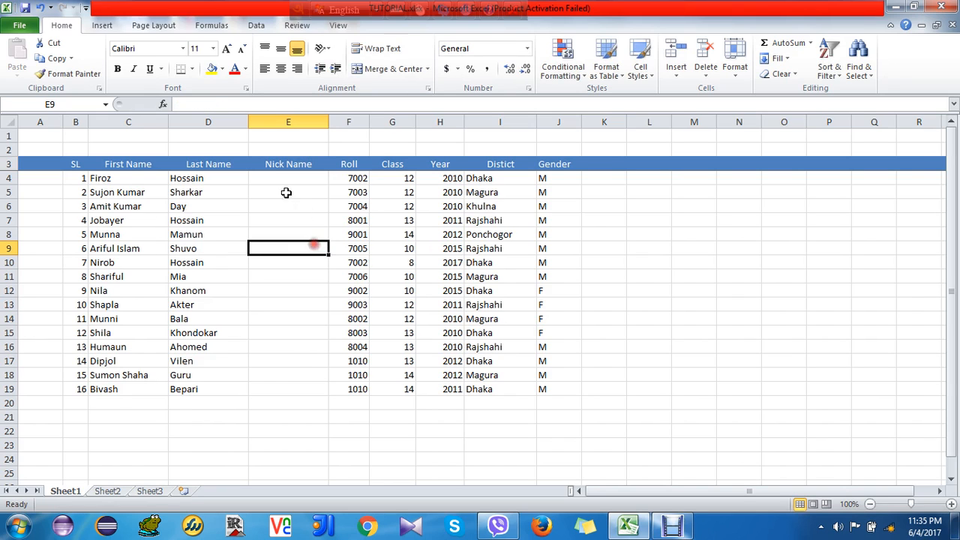
pyautogui.click(274, 177)
pyautogui.moveTo(274, 178); pyautogui.dragTo(274, 394)
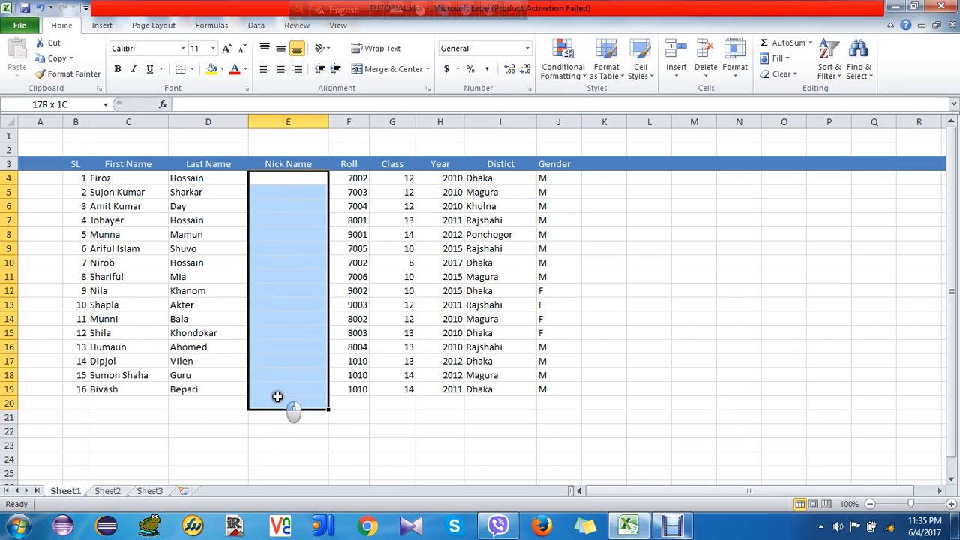
pyautogui.click(346, 273)
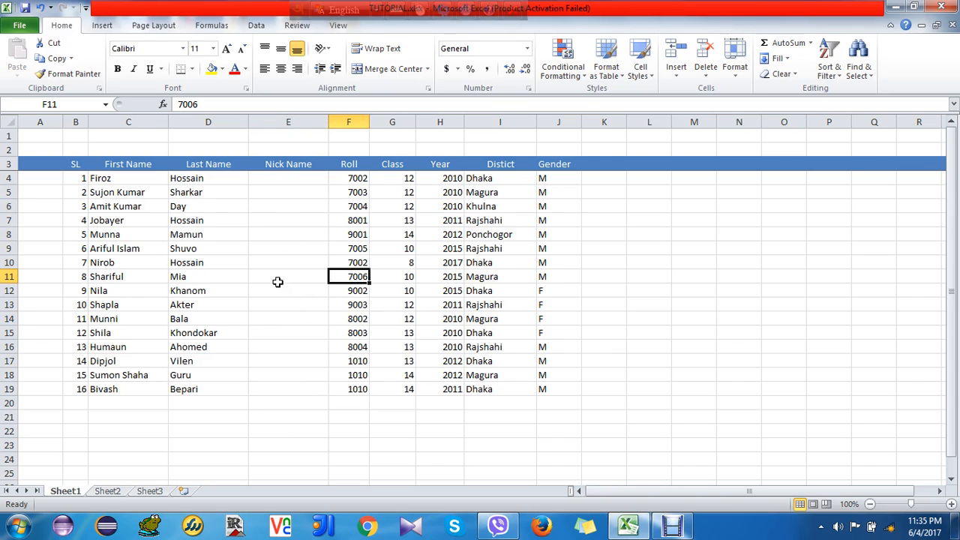
# Delete the Nick Name column E from the student table.
pyautogui.click(277, 121)
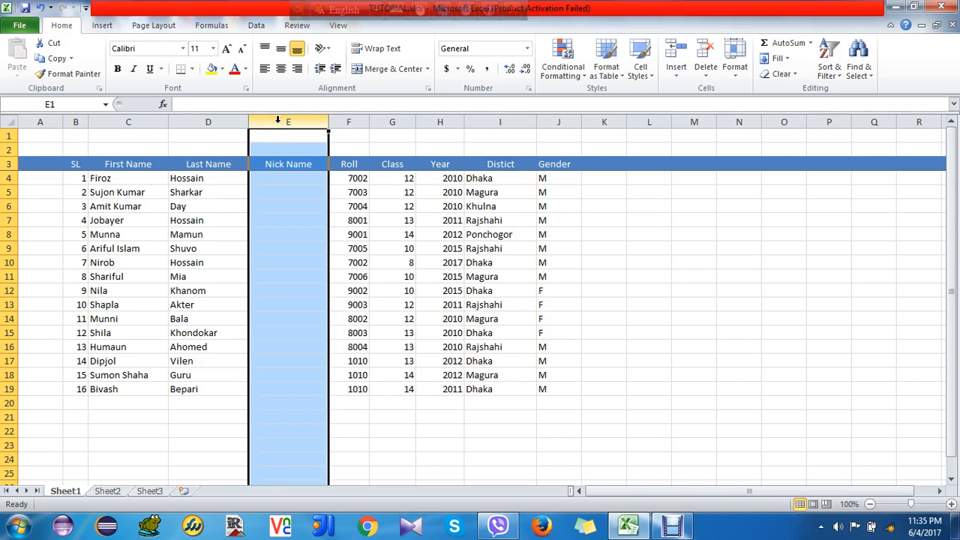
pyautogui.rightClick(277, 120)
pyautogui.click(263, 121)
pyautogui.rightClick(264, 121)
pyautogui.click(301, 232)
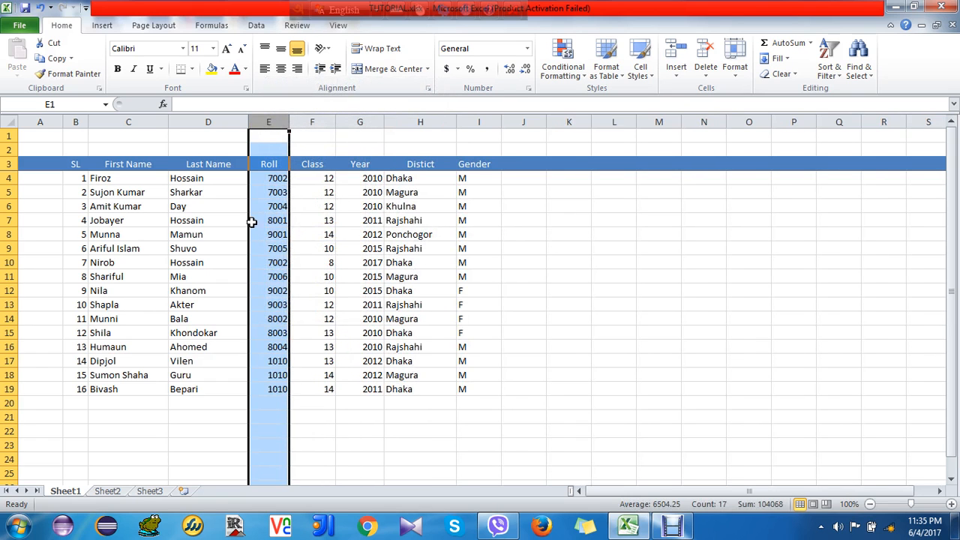
pyautogui.click(592, 235)
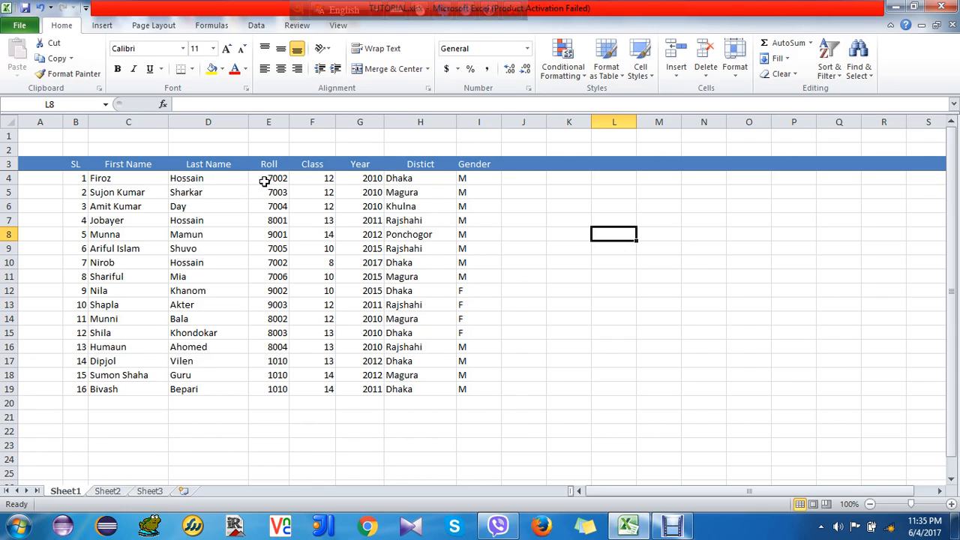
# Enter the title Students Information in D1 above the table.
pyautogui.moveTo(135, 136); pyautogui.dragTo(395, 145)
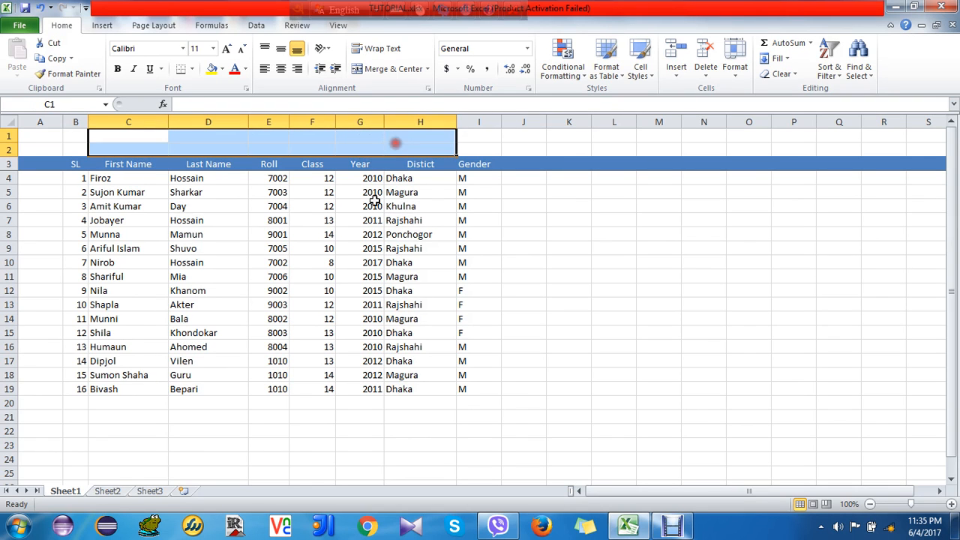
pyautogui.click(418, 279)
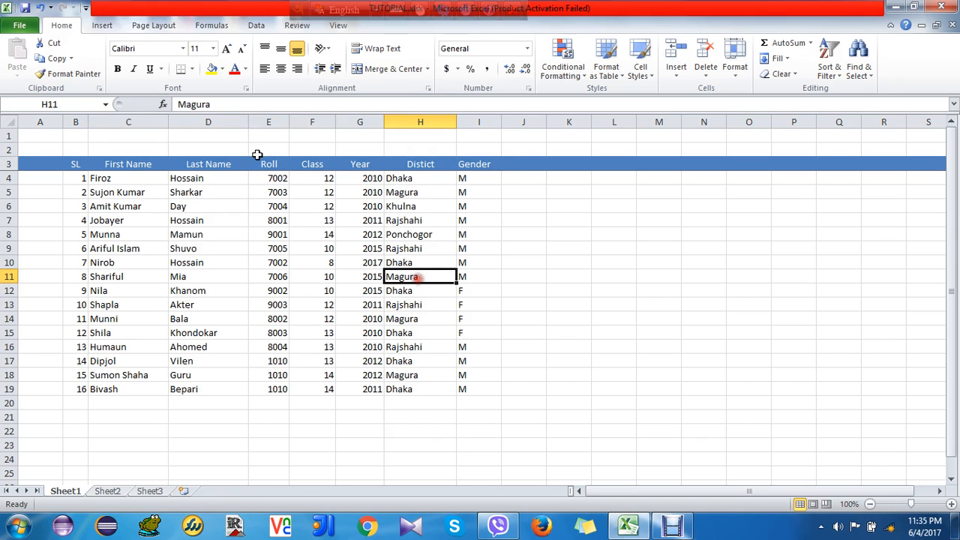
pyautogui.click(210, 136)
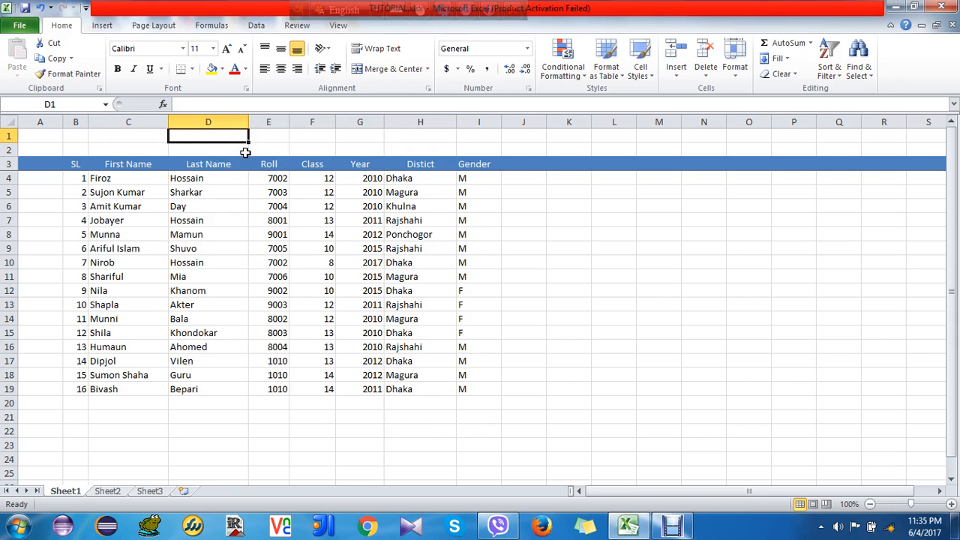
pyautogui.write('S')
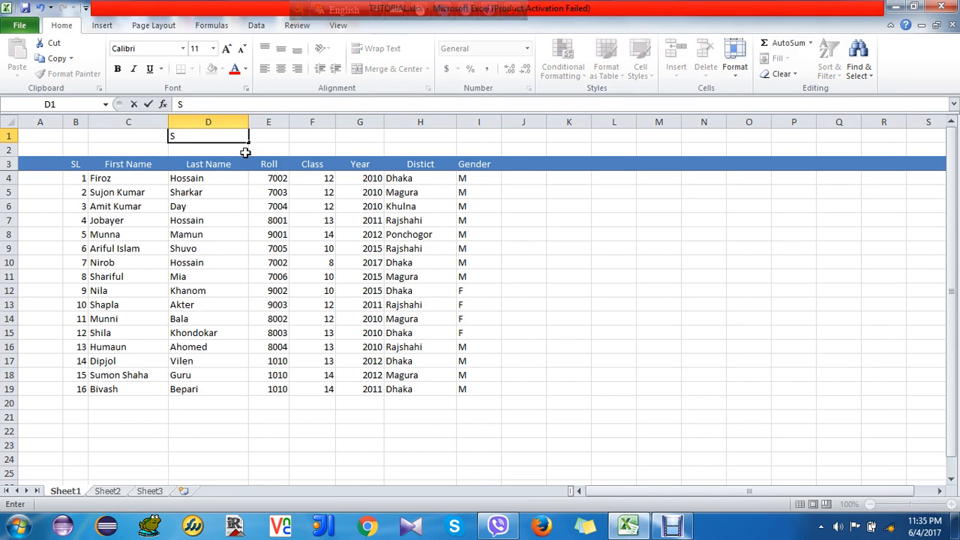
pyautogui.write('tudents Information')
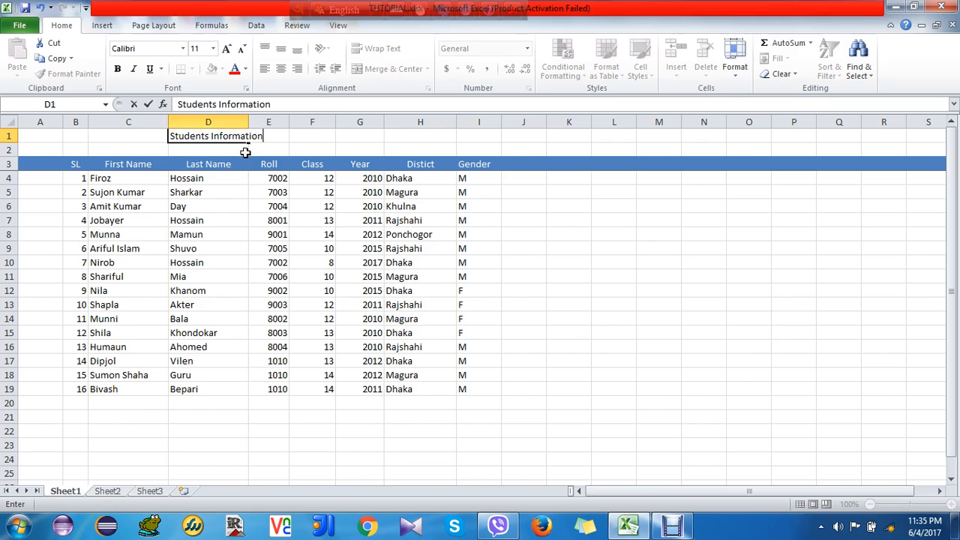
pyautogui.click(313, 218)
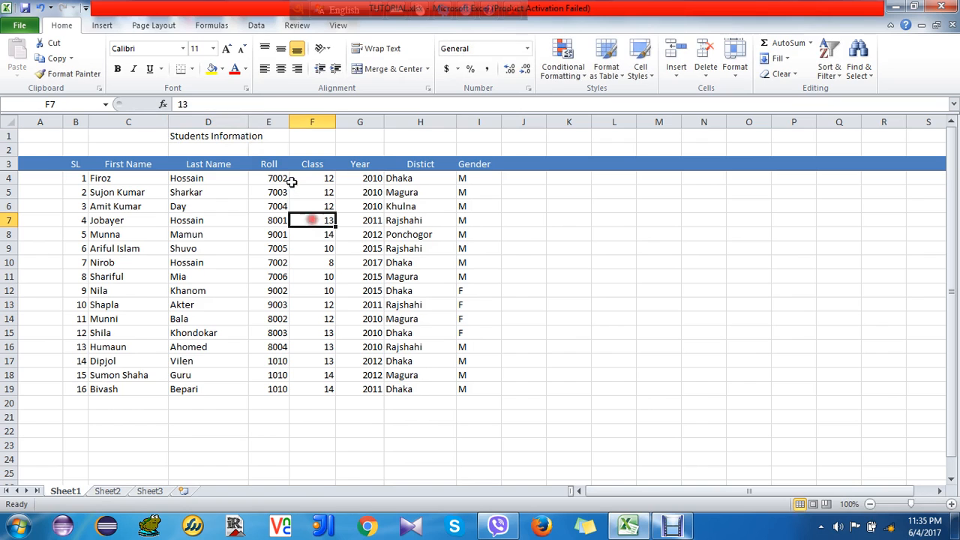
# Examine how the title in D1 sits among the separate cells of rows 1 and 2 across the table's width.
pyautogui.click(198, 137)
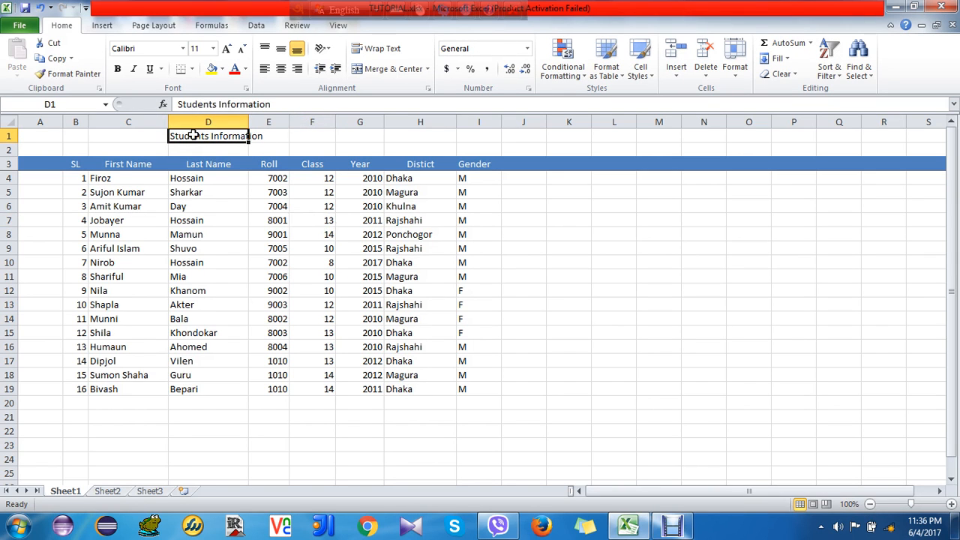
pyautogui.click(306, 135)
pyautogui.click(360, 138)
pyautogui.click(414, 135)
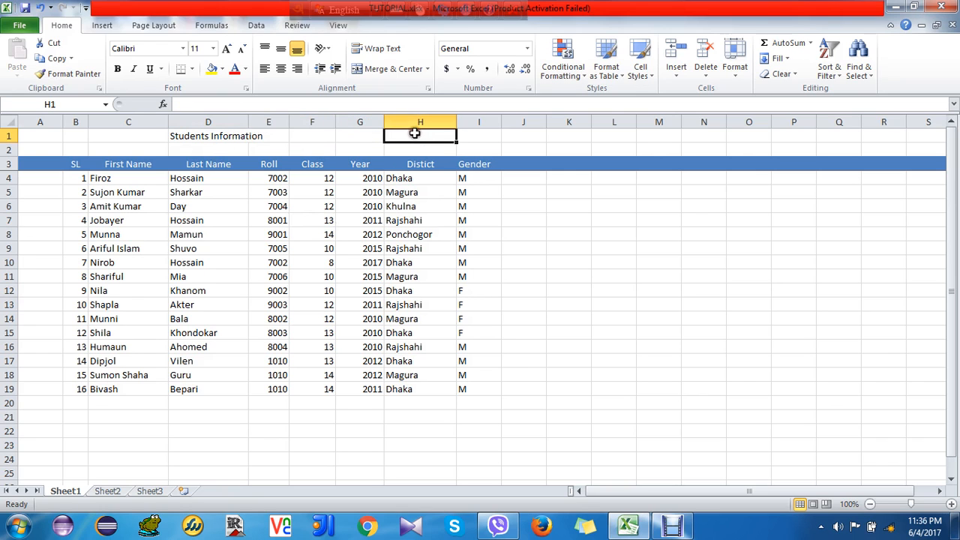
pyautogui.click(422, 151)
pyautogui.click(367, 149)
pyautogui.click(215, 140)
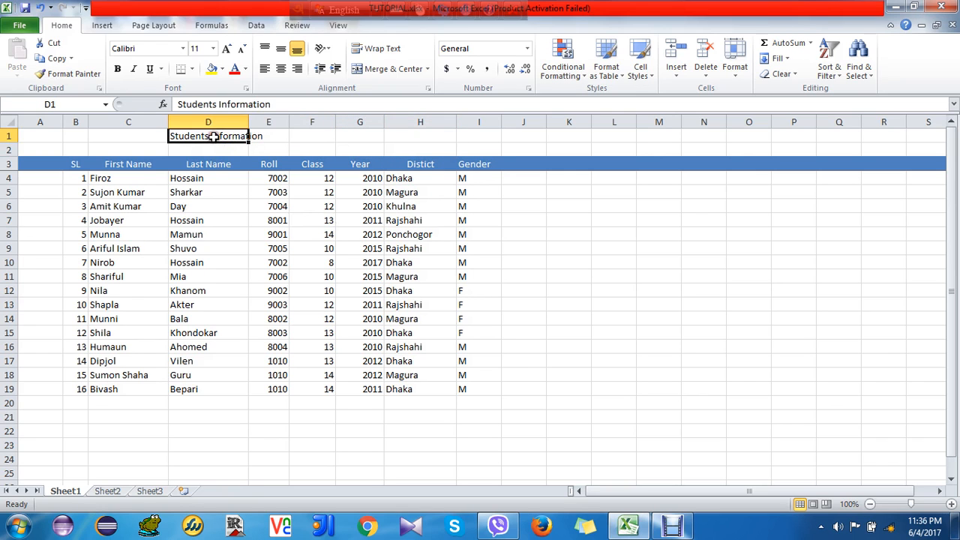
pyautogui.click(424, 235)
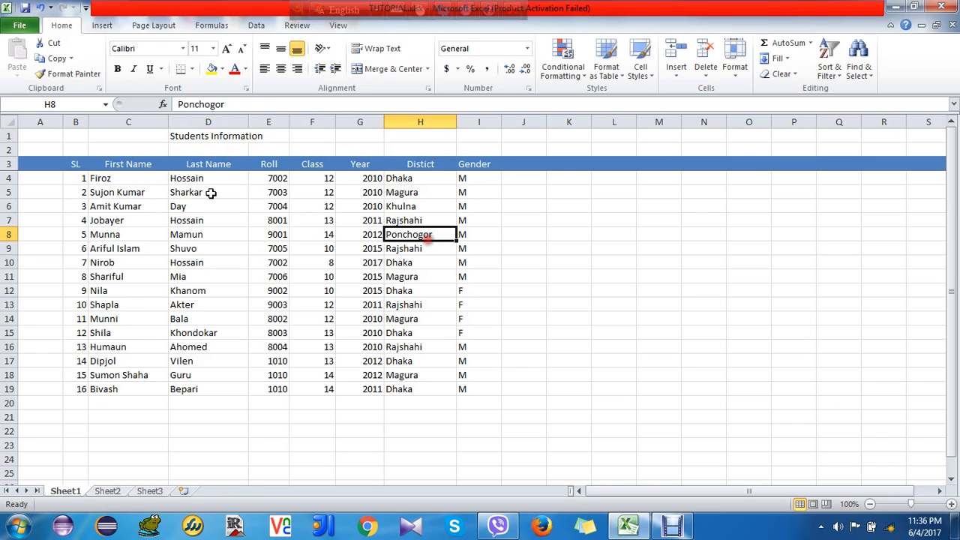
pyautogui.click(81, 134)
pyautogui.moveTo(81, 135); pyautogui.dragTo(467, 152)
pyautogui.click(568, 177)
# Clear the Students Information title from D1.
pyautogui.click(222, 137)
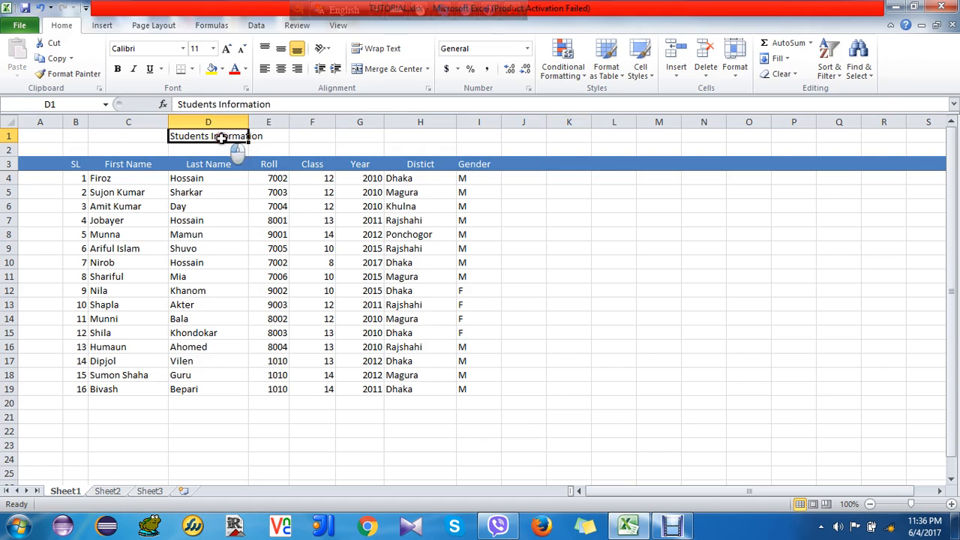
pyautogui.press('BackSpace')
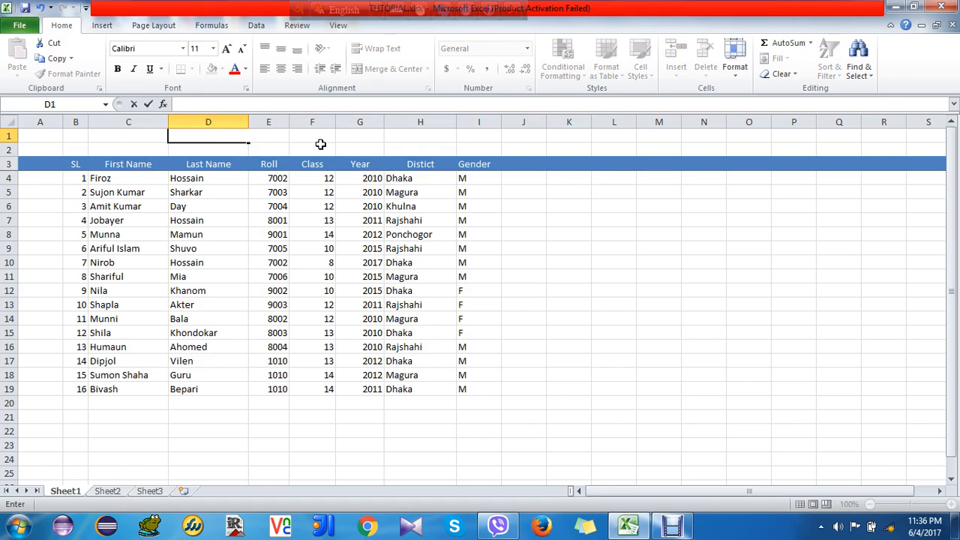
pyautogui.click(603, 206)
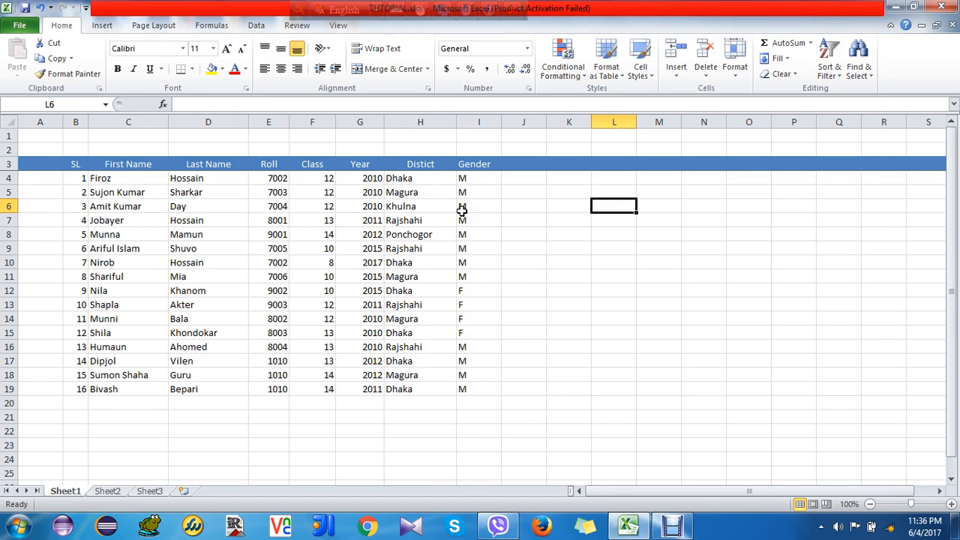
pyautogui.click(359, 208)
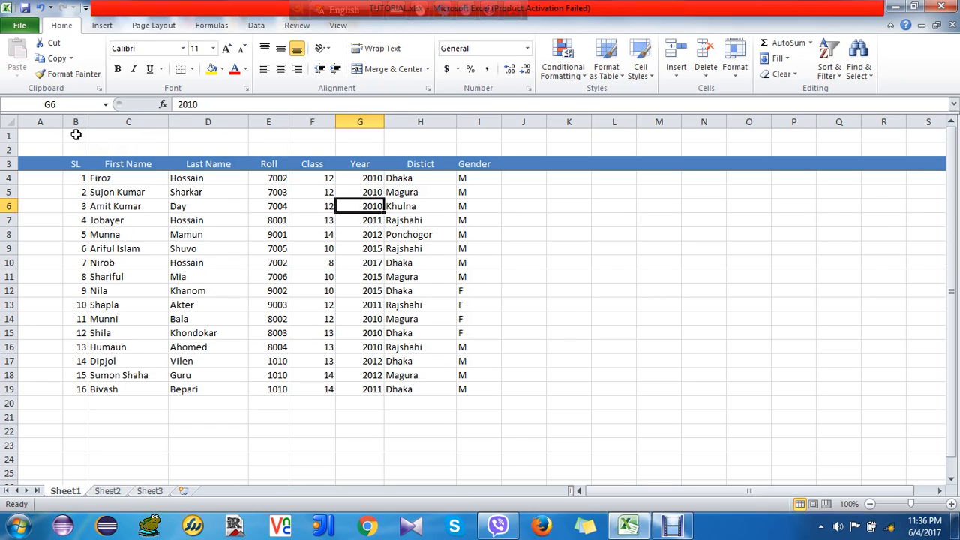
pyautogui.moveTo(75, 133); pyautogui.dragTo(459, 141)
pyautogui.click(579, 179)
pyautogui.moveTo(75, 133); pyautogui.dragTo(470, 149)
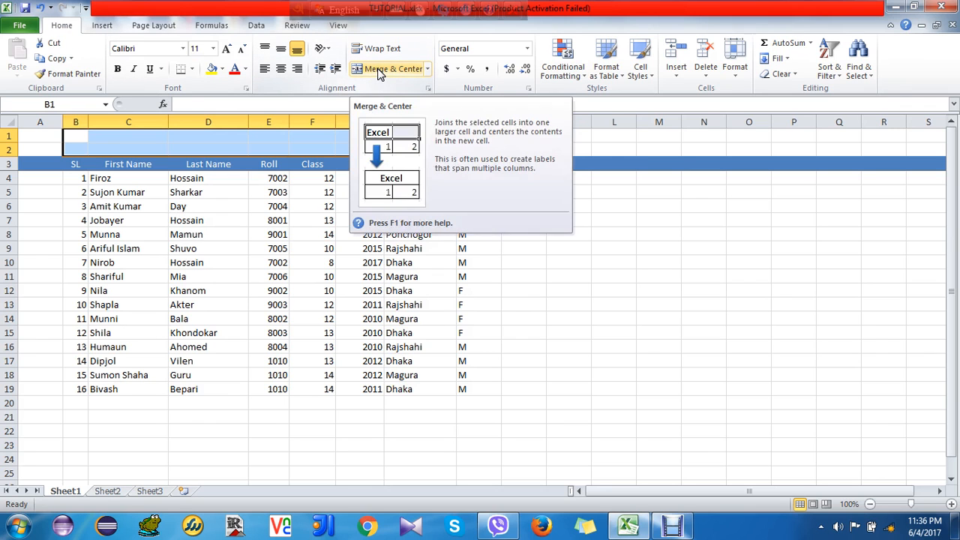
pyautogui.click(638, 315)
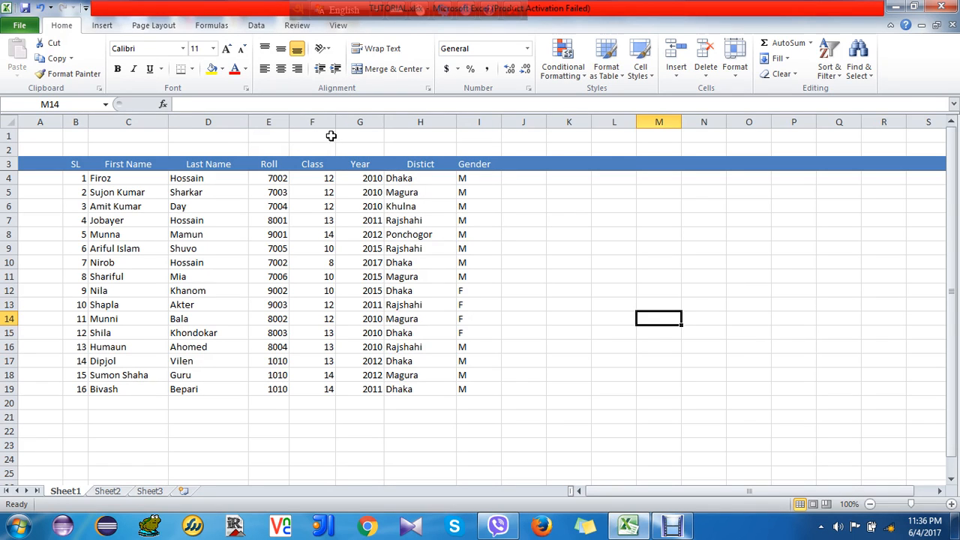
pyautogui.moveTo(123, 136); pyautogui.dragTo(417, 147)
# Merge and center the cells B1:I2 into one title cell above the table.
pyautogui.moveTo(77, 135); pyautogui.dragTo(459, 143)
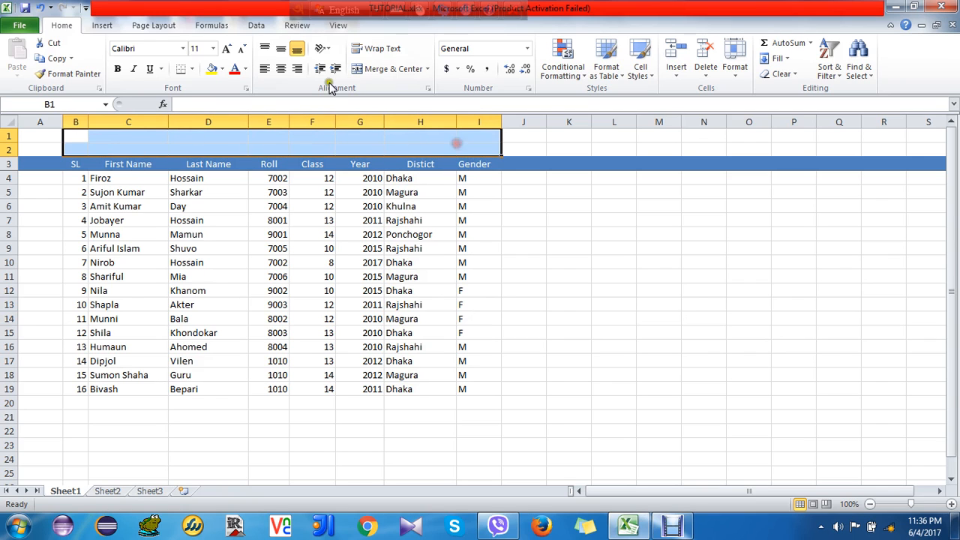
pyautogui.click(390, 68)
pyautogui.click(601, 192)
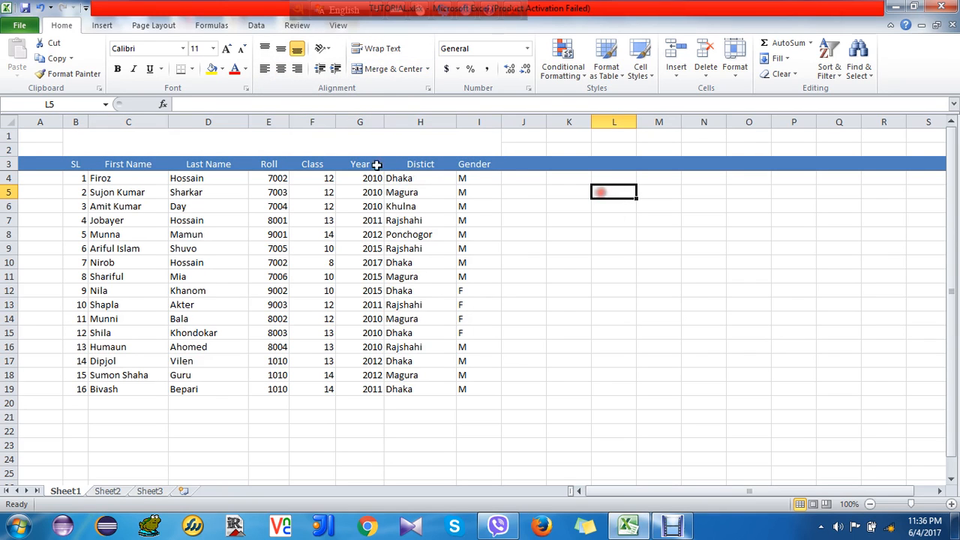
# Enter the title Students Information in the merged cell above the table.
pyautogui.click(257, 142)
pyautogui.doubleClick(257, 142)
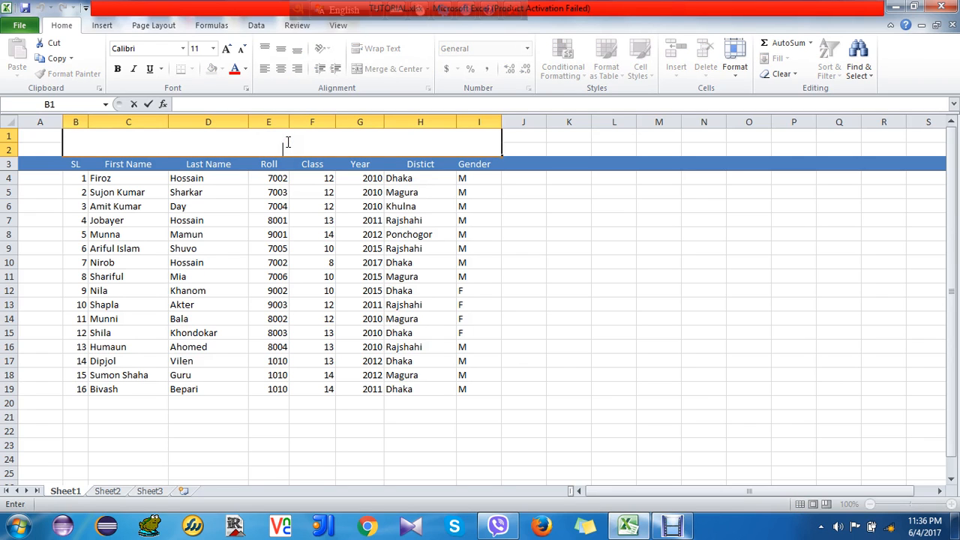
pyautogui.write('Students I')
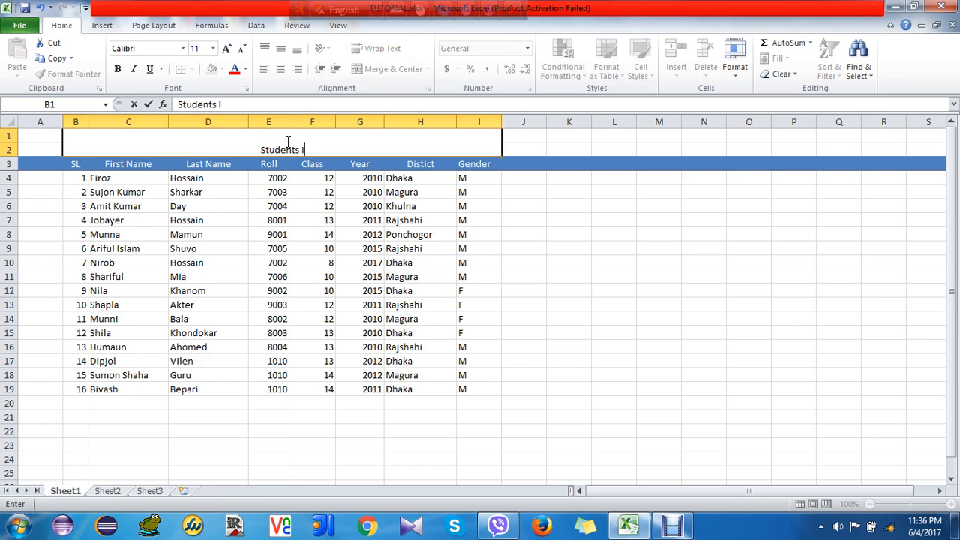
pyautogui.write('nforma')
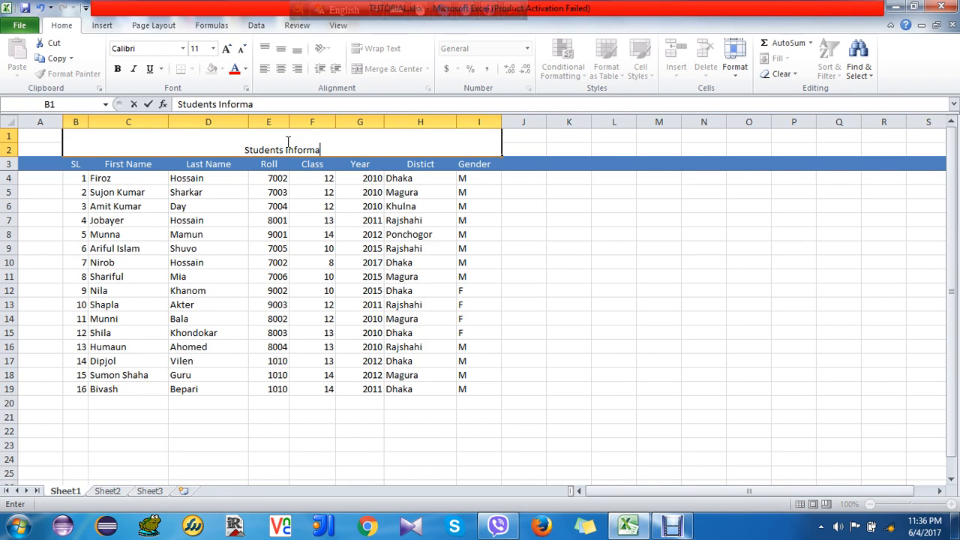
pyautogui.write('i')
pyautogui.press('BackSpace')
pyautogui.write('tion')
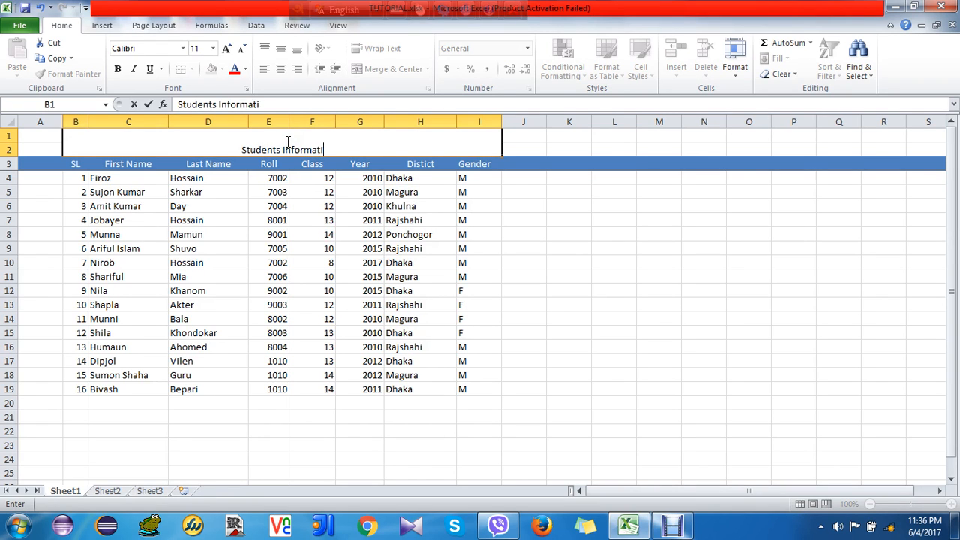
pyautogui.click(639, 216)
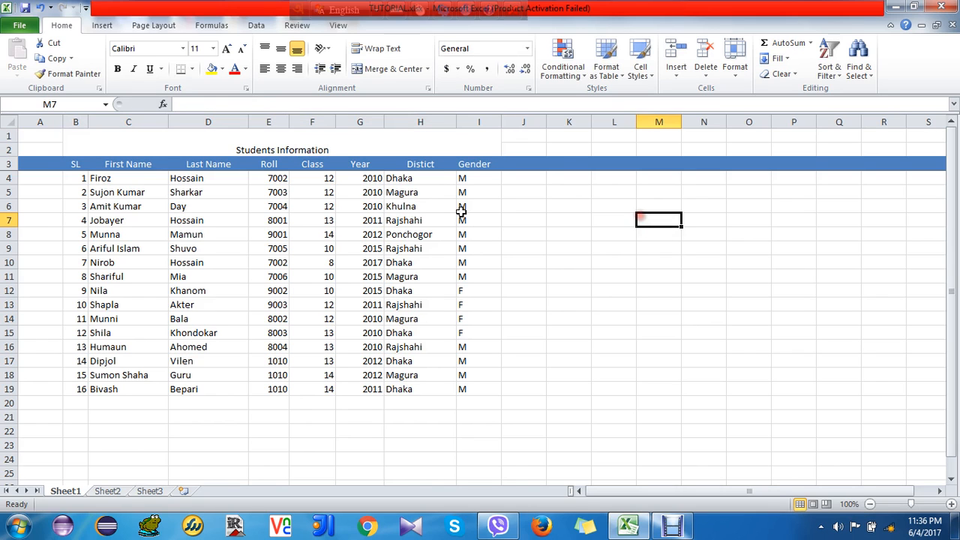
# Align the Students Information title vertically to the middle of its merged cell.
pyautogui.click(261, 150)
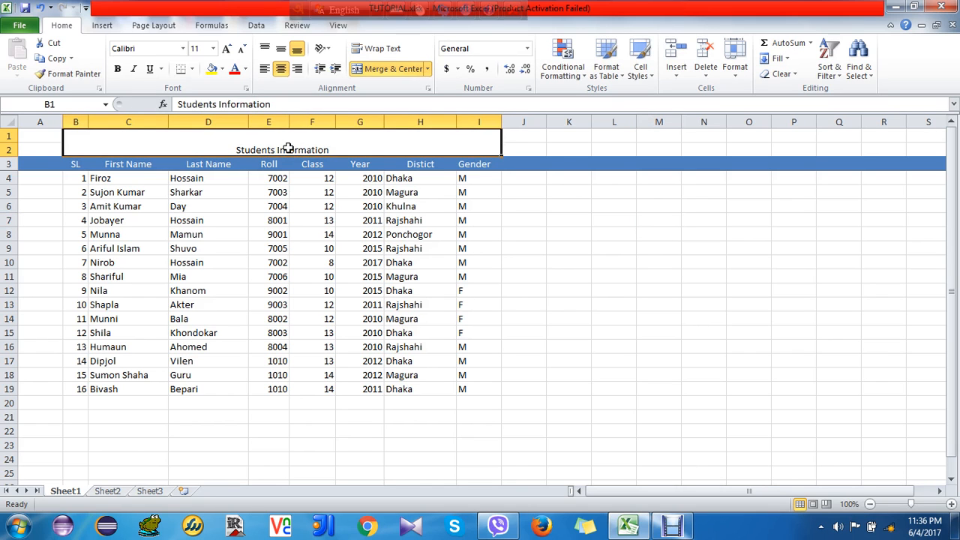
pyautogui.click(279, 51)
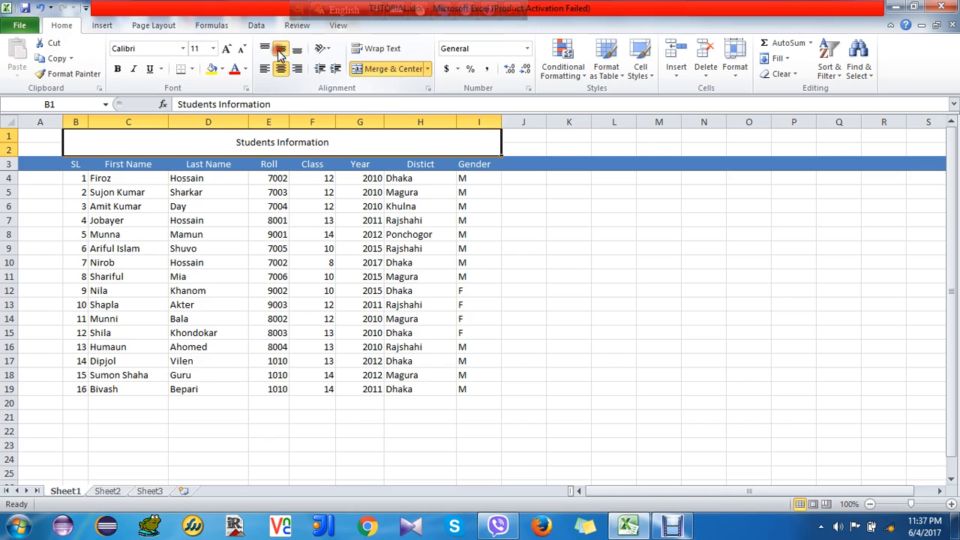
pyautogui.click(535, 218)
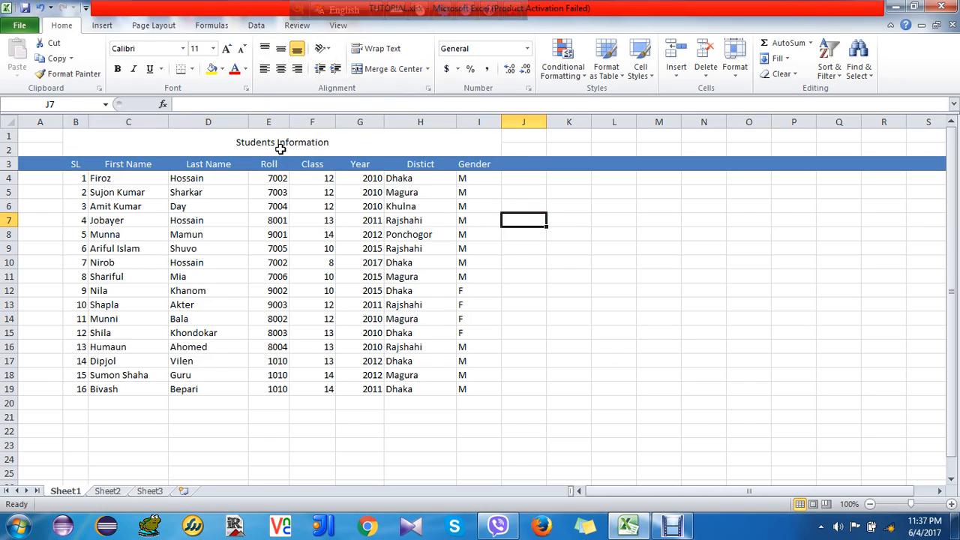
pyautogui.click(105, 139)
pyautogui.click(554, 250)
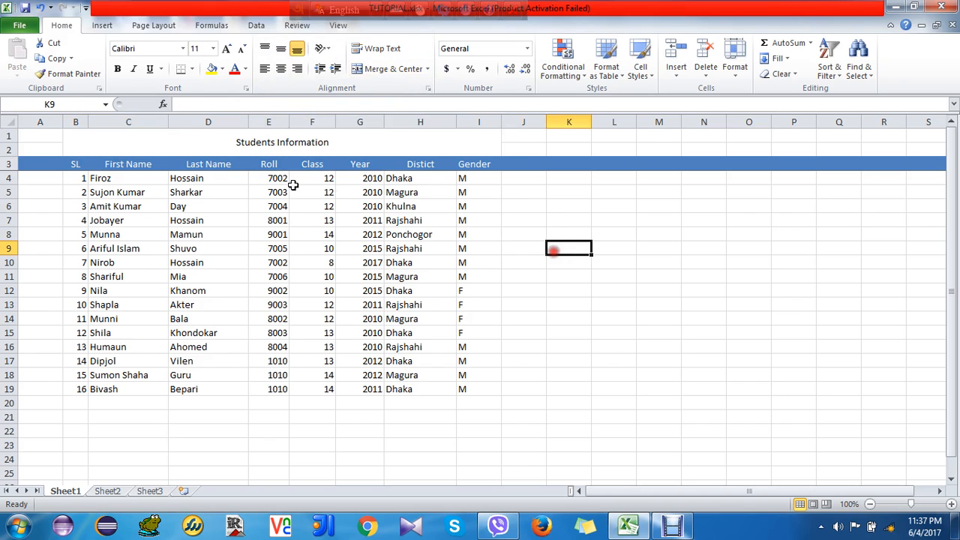
pyautogui.moveTo(70, 143); pyautogui.dragTo(496, 395)
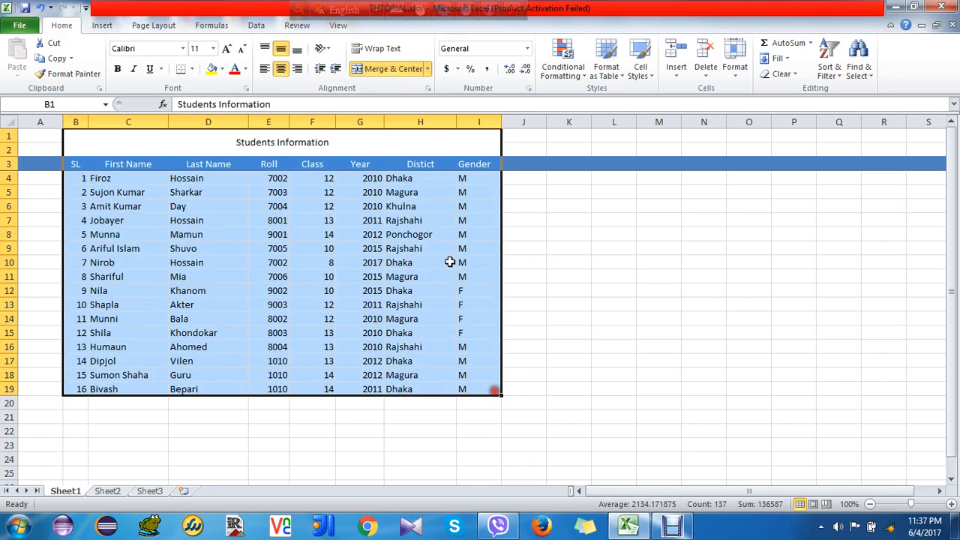
pyautogui.click(471, 234)
pyautogui.click(298, 150)
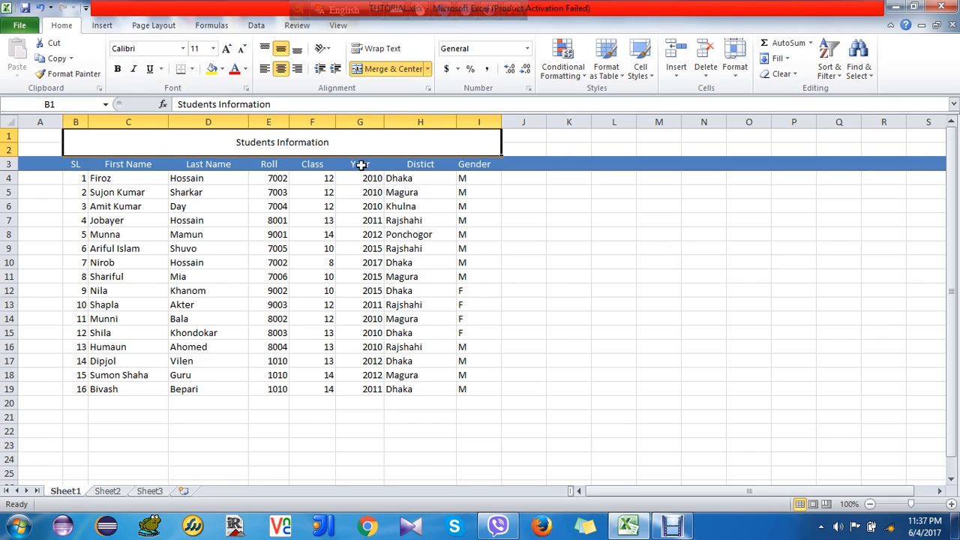
pyautogui.click(543, 252)
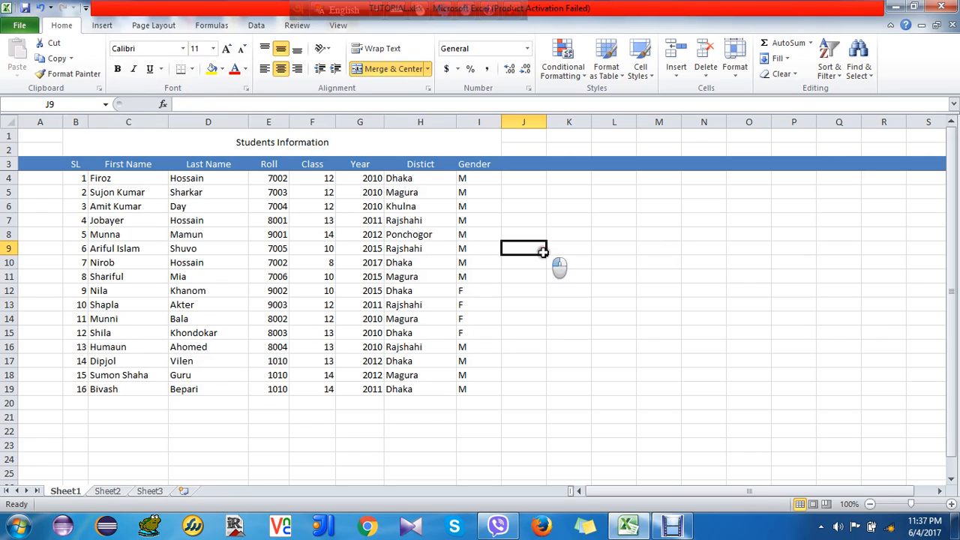
# Fill the merged Students Information title cell with dark gray, the darkest shade of the white theme color.
pyautogui.click(213, 142)
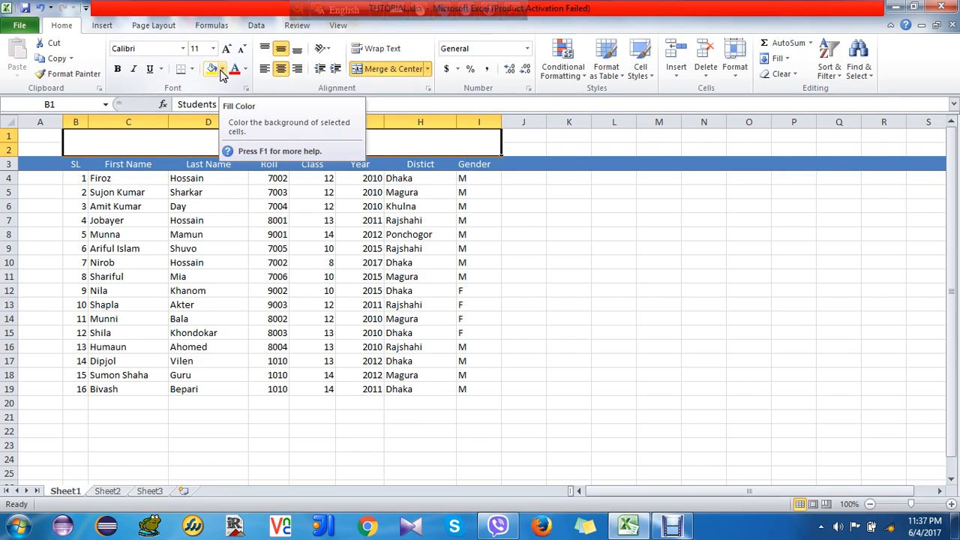
pyautogui.click(222, 71)
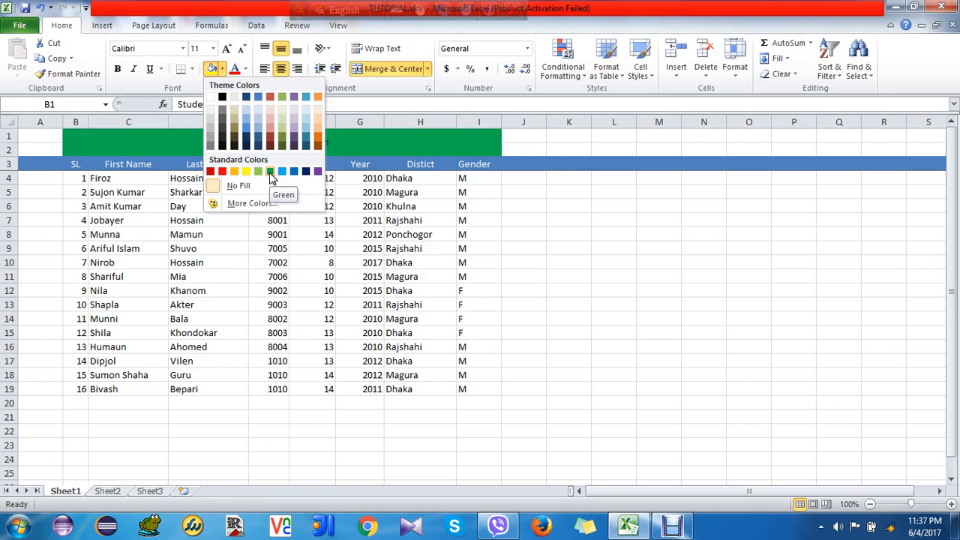
pyautogui.click(211, 146)
pyautogui.click(668, 249)
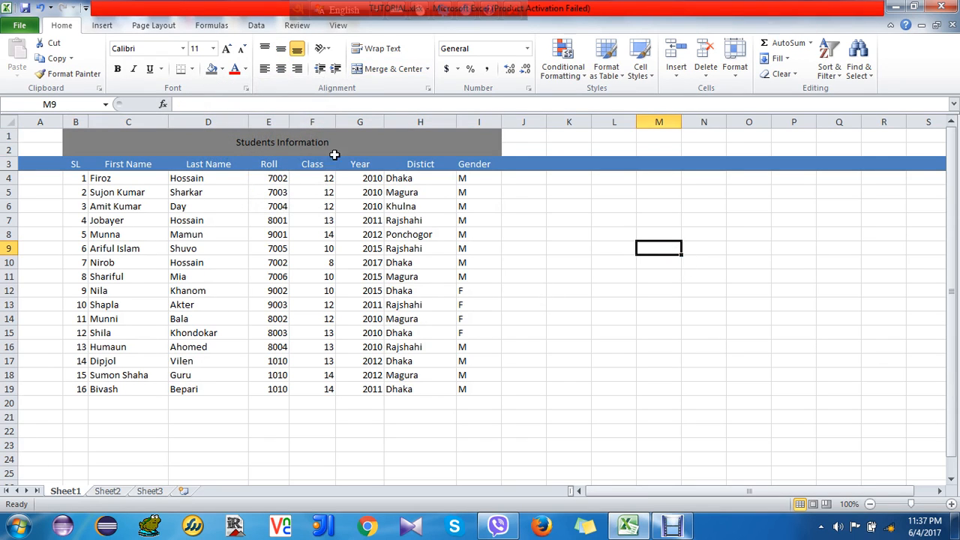
# Enlarge the Students Information title to font size 20 and make it bold.
pyautogui.click(300, 146)
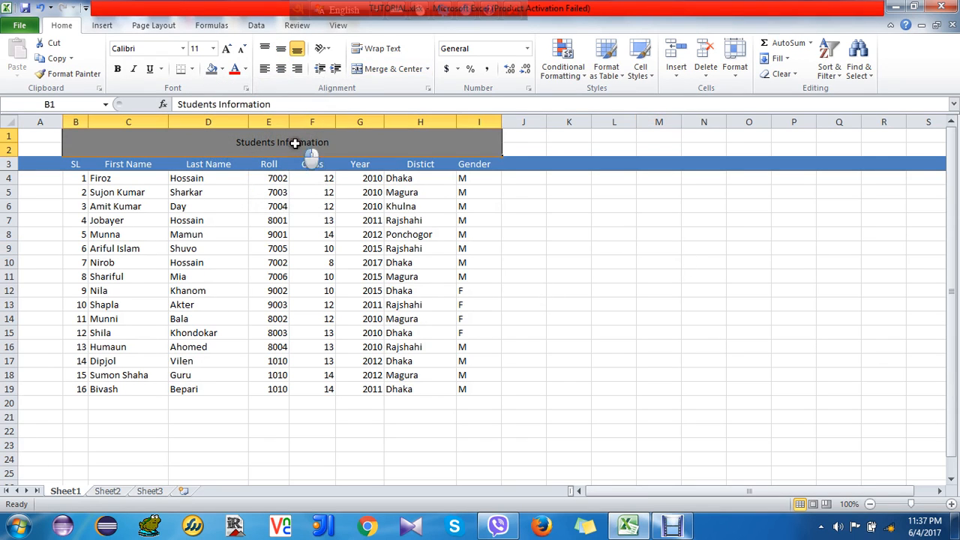
pyautogui.click(225, 49)
pyautogui.click(225, 50)
pyautogui.click(225, 50)
pyautogui.click(225, 49)
pyautogui.click(225, 50)
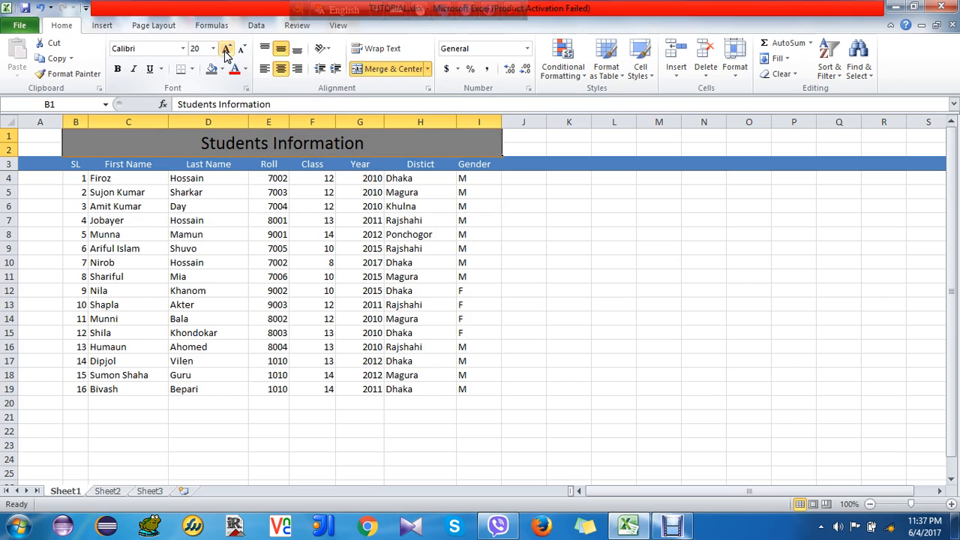
pyautogui.click(117, 68)
pyautogui.click(646, 224)
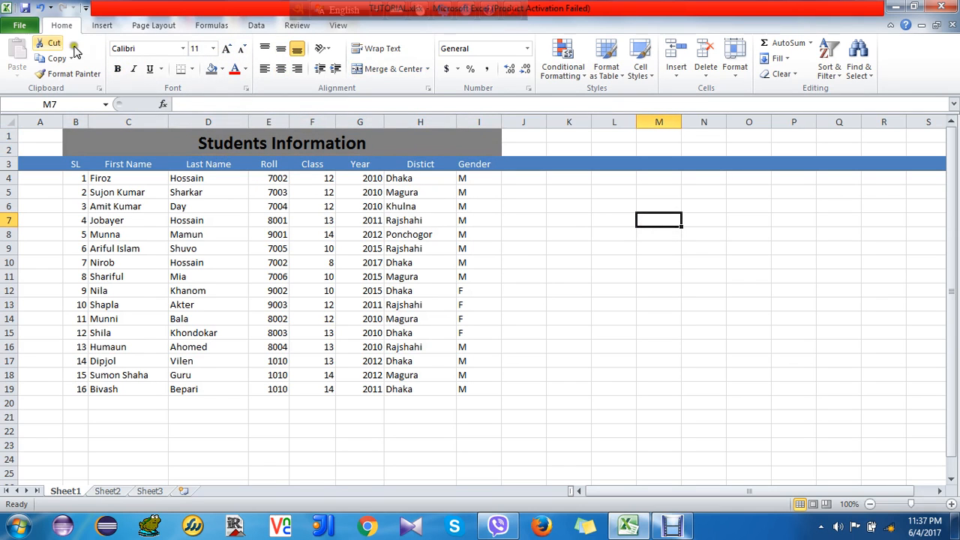
# Examine the formatted title and the student records below it, including the district and gender columns.
pyautogui.click(569, 247)
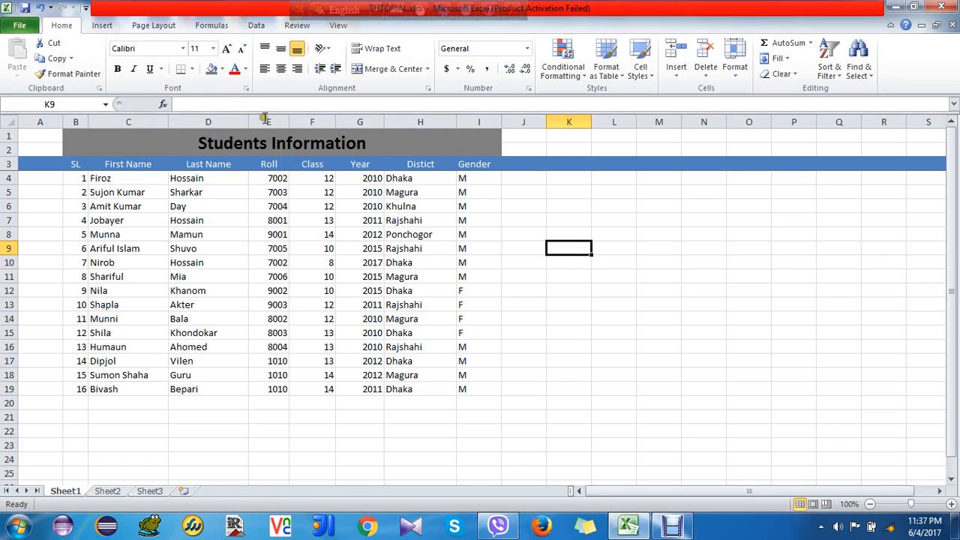
pyautogui.click(105, 147)
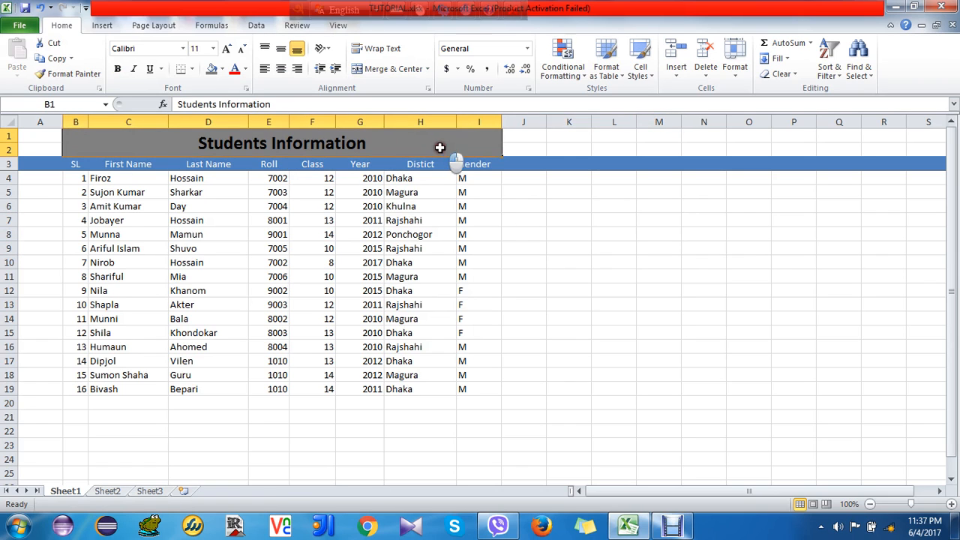
pyautogui.click(613, 192)
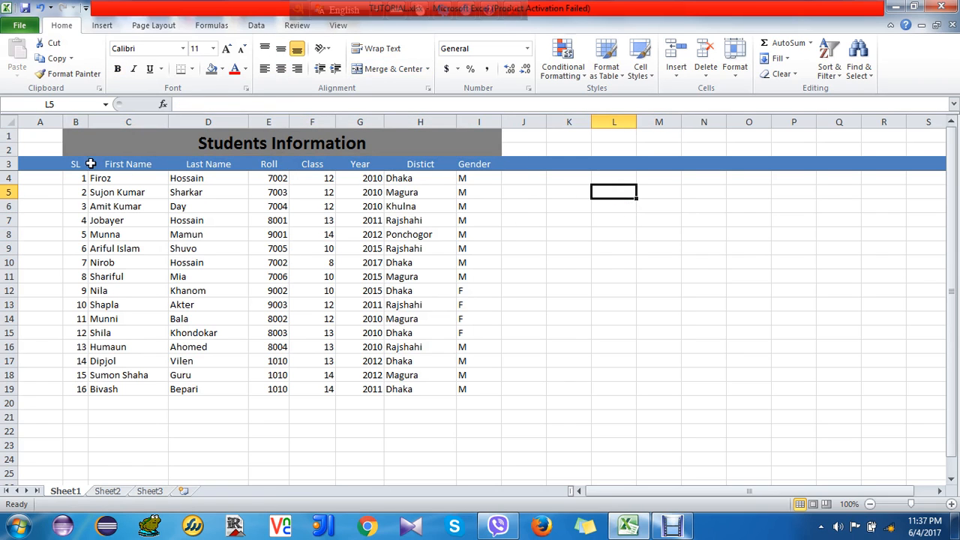
pyautogui.moveTo(79, 138); pyautogui.dragTo(373, 378)
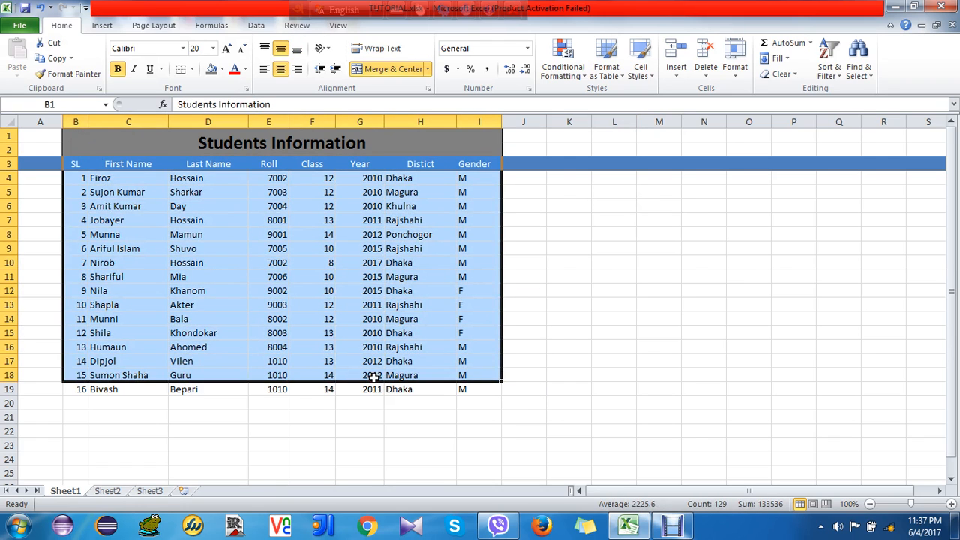
pyautogui.click(475, 237)
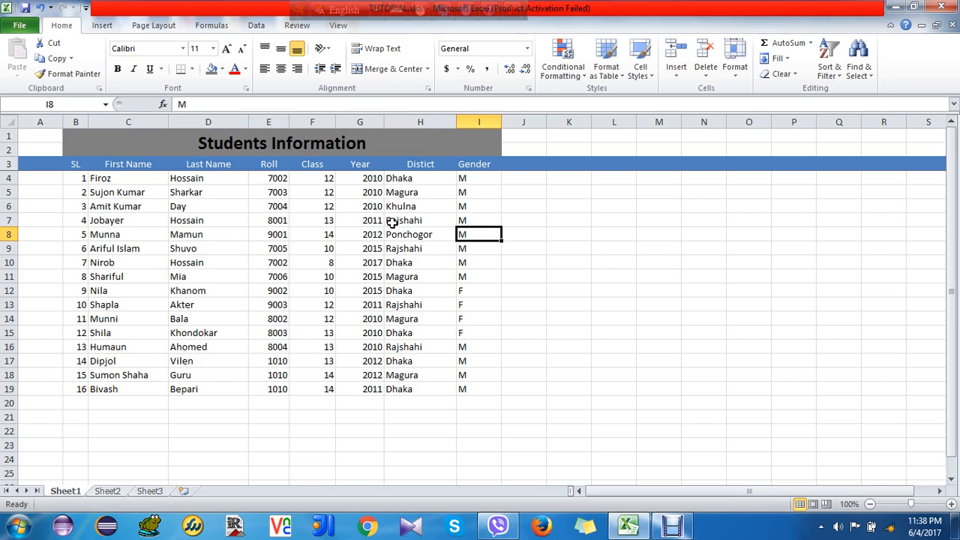
pyautogui.click(403, 180)
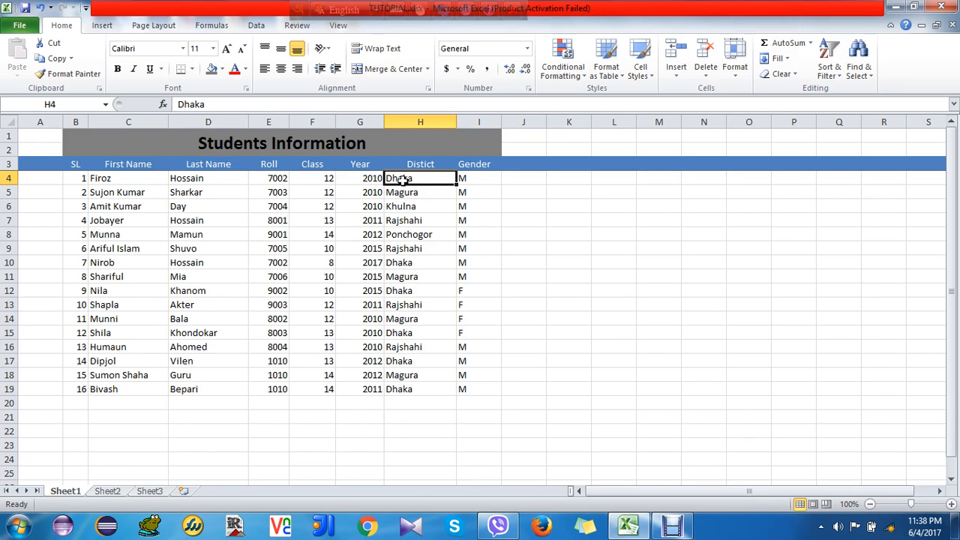
pyautogui.click(192, 252)
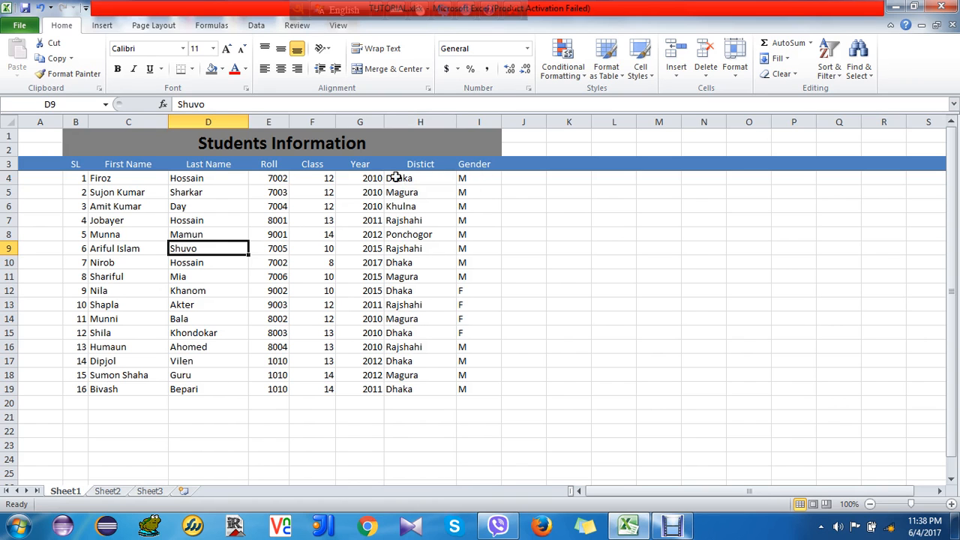
pyautogui.moveTo(79, 180); pyautogui.dragTo(467, 403)
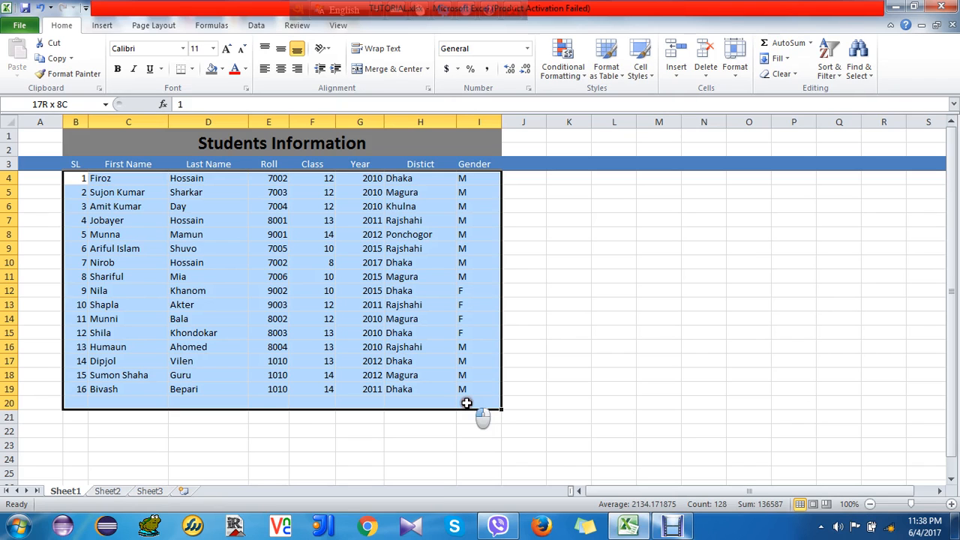
pyautogui.click(420, 276)
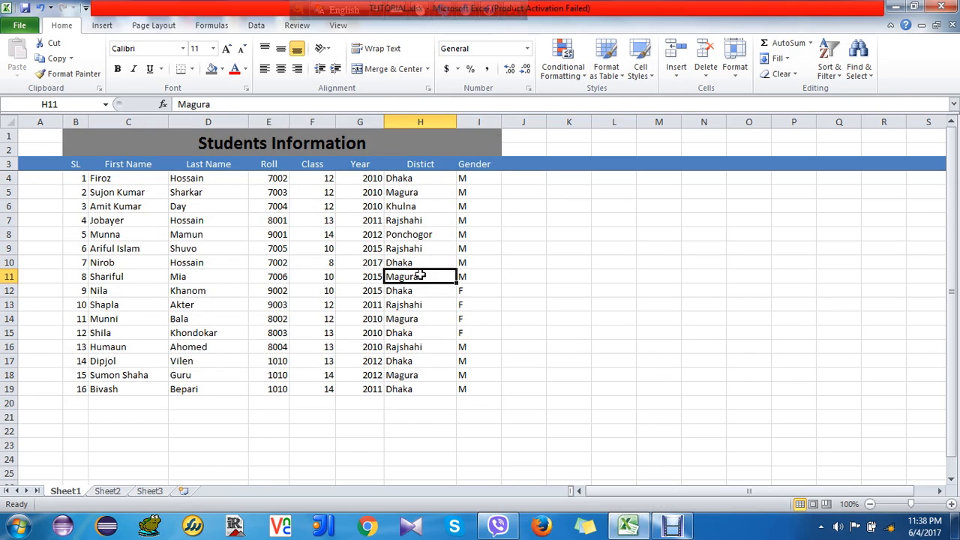
pyautogui.click(402, 180)
pyautogui.click(473, 211)
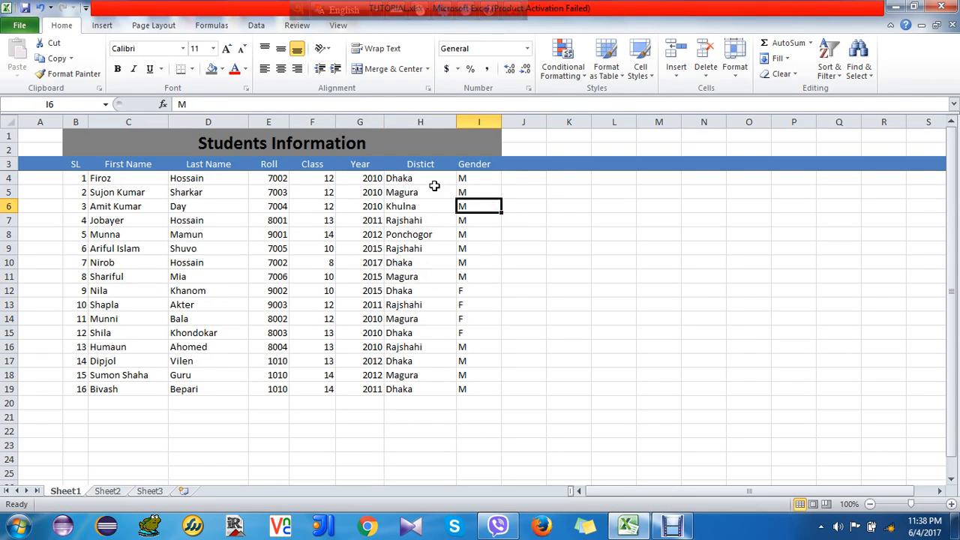
pyautogui.click(610, 235)
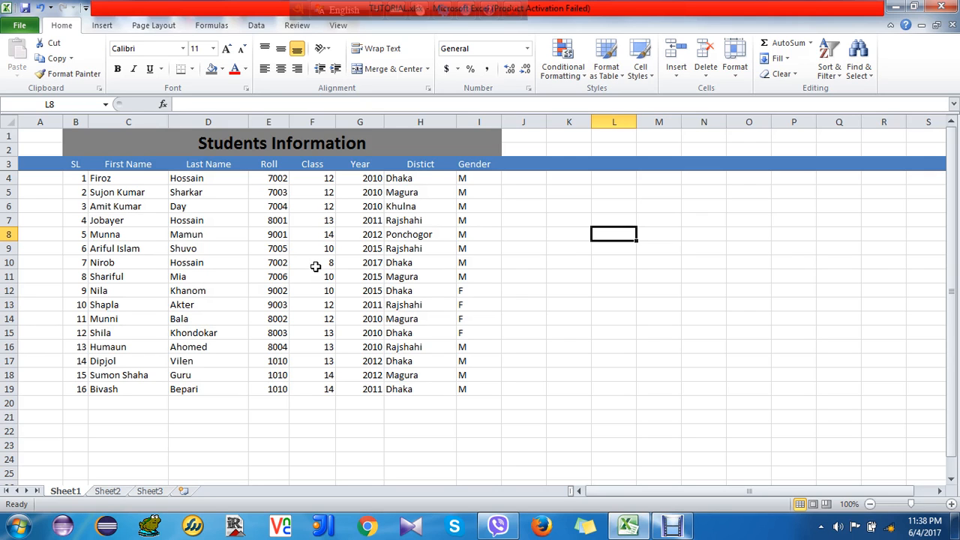
# Copy the district values in H4:H19 and paste them into Sheet2 starting at A1.
pyautogui.moveTo(417, 182); pyautogui.dragTo(423, 386)
pyautogui.hotkey('ctrl', 'c')
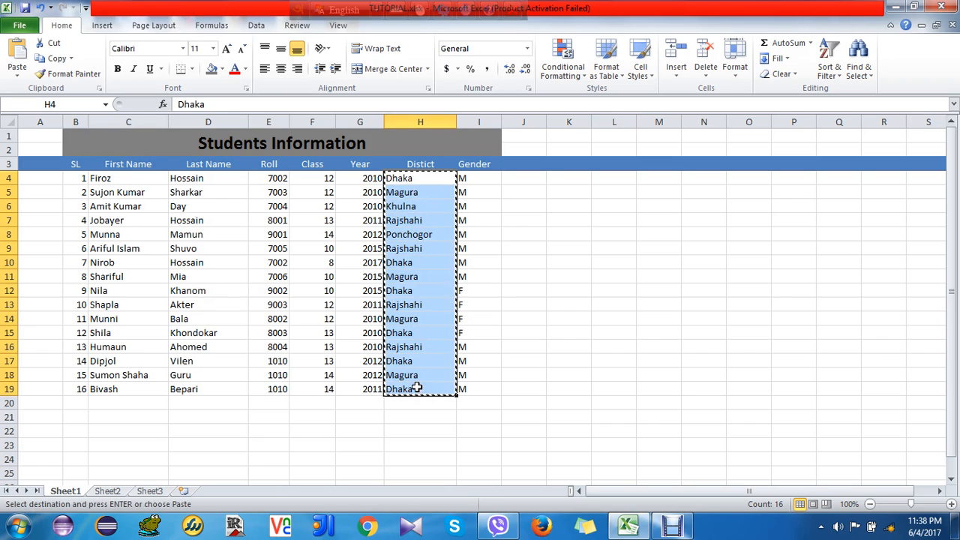
pyautogui.click(105, 491)
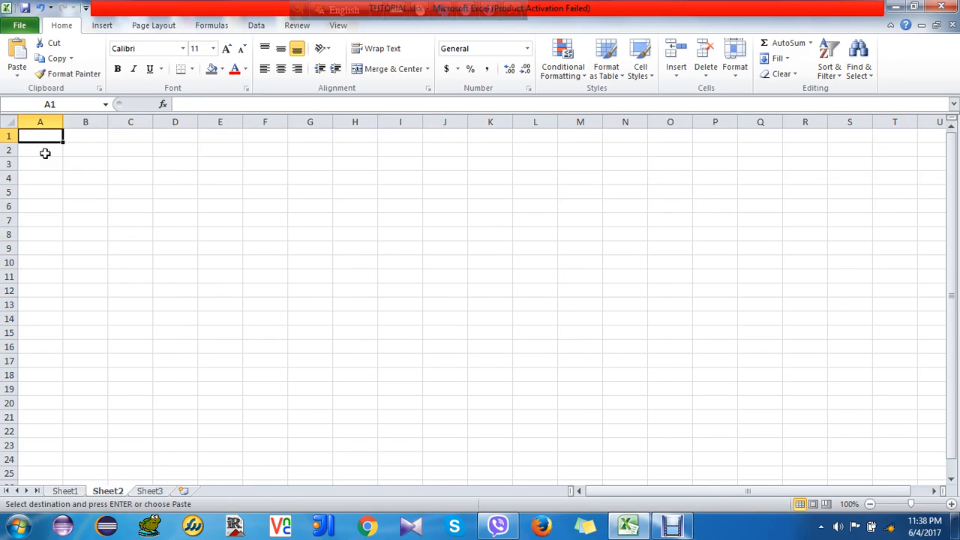
pyautogui.hotkey('ctrl', 'v')
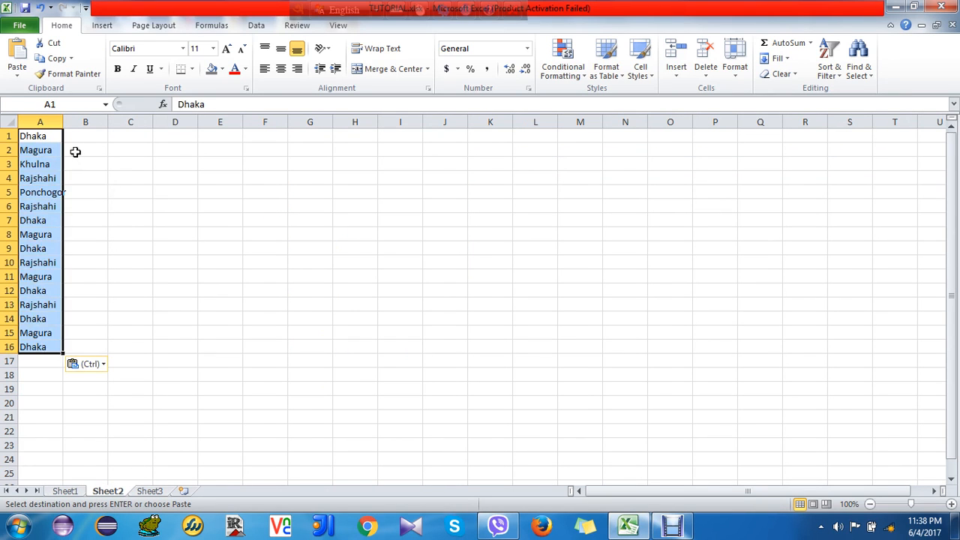
# Auto-fit the width of column A on Sheet2 to the pasted district names.
pyautogui.doubleClick(63, 121)
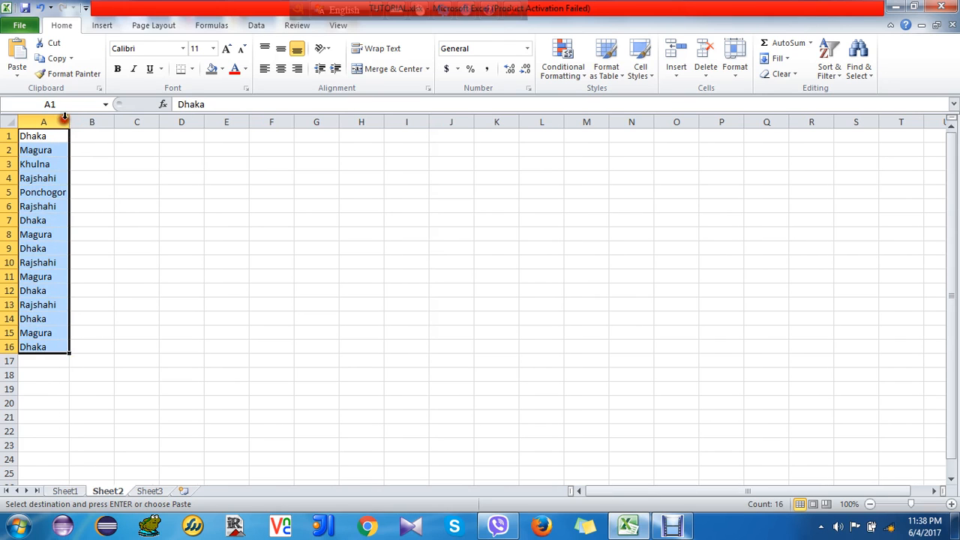
pyautogui.click(150, 207)
pyautogui.moveTo(36, 137); pyautogui.dragTo(35, 349)
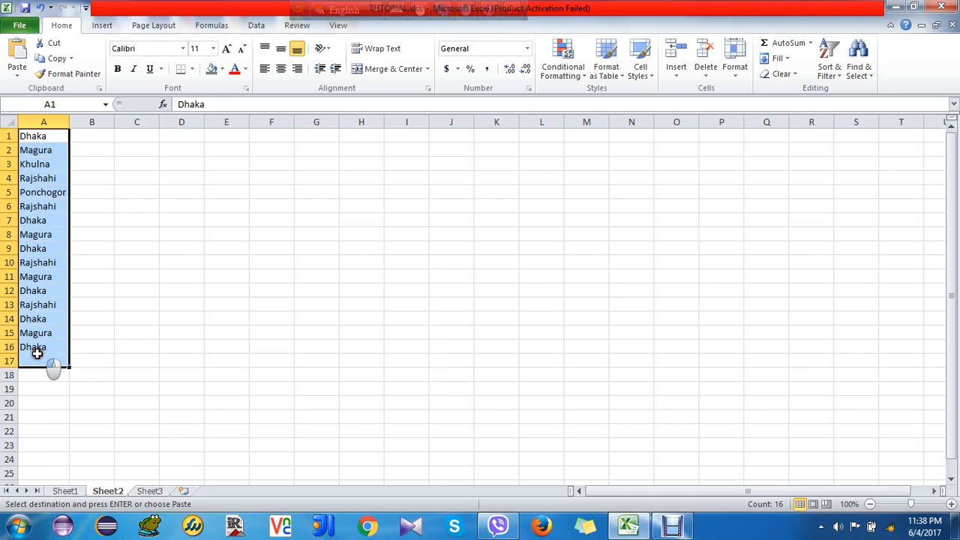
pyautogui.click(161, 248)
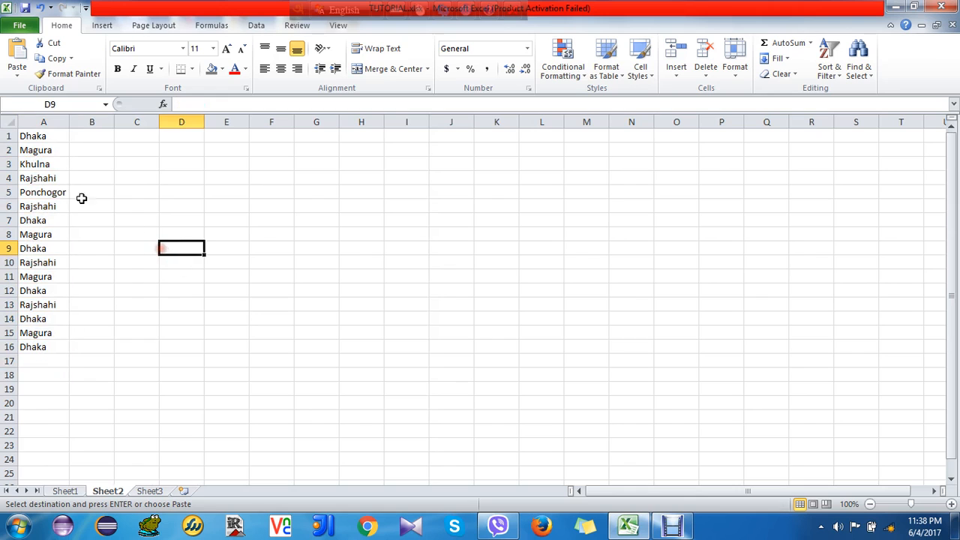
# Examine the district names in A1:A16 of Sheet2 for repeated entries.
pyautogui.click(40, 138)
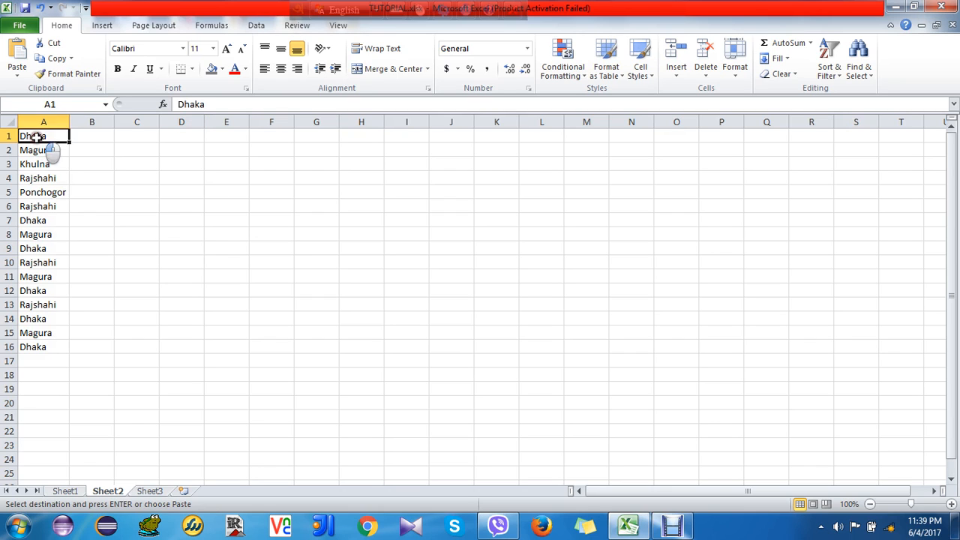
pyautogui.click(40, 222)
pyautogui.click(45, 277)
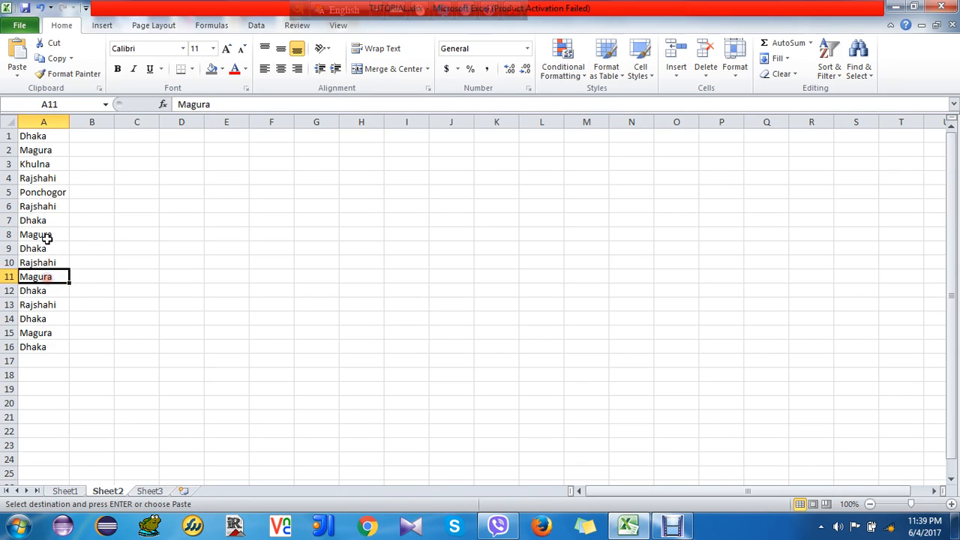
pyautogui.click(46, 237)
pyautogui.click(166, 233)
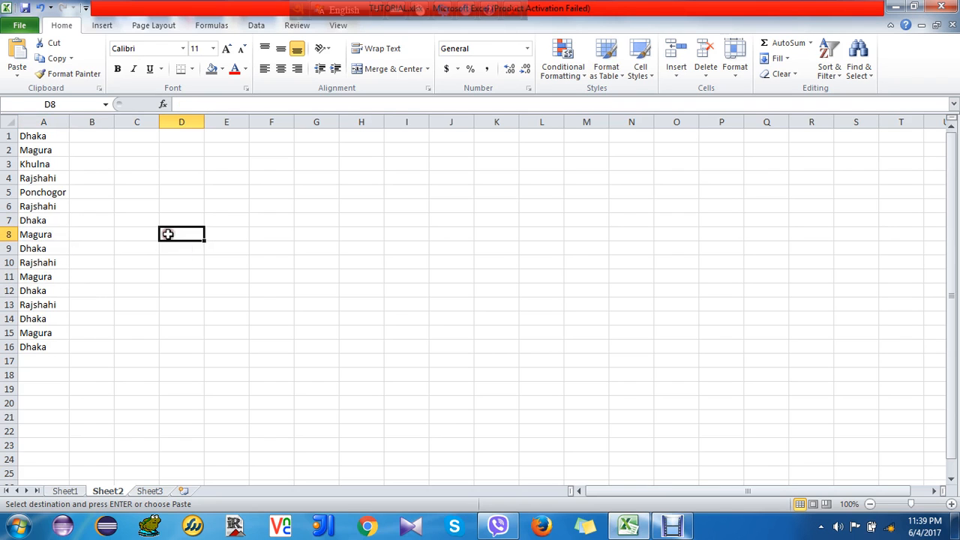
pyautogui.click(45, 123)
pyautogui.click(101, 174)
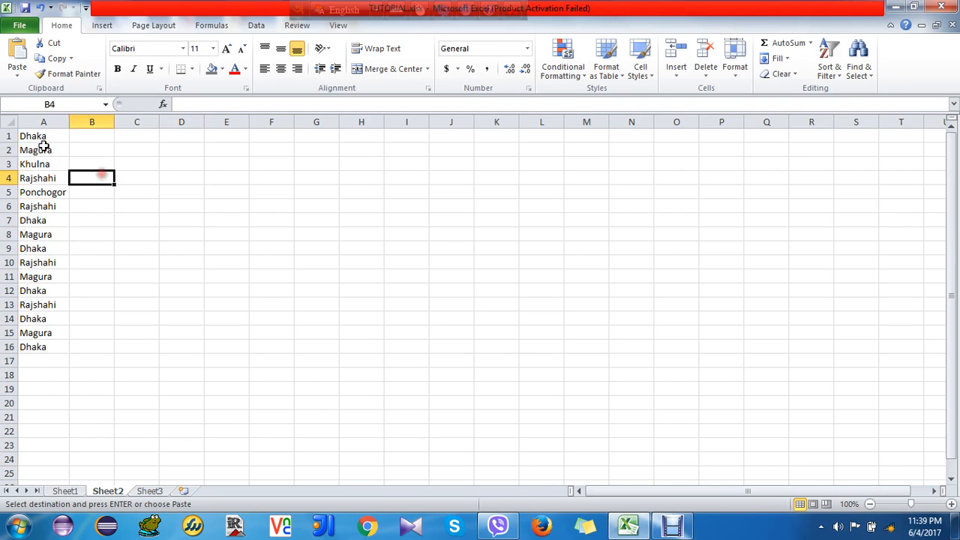
pyautogui.moveTo(39, 138); pyautogui.dragTo(43, 347)
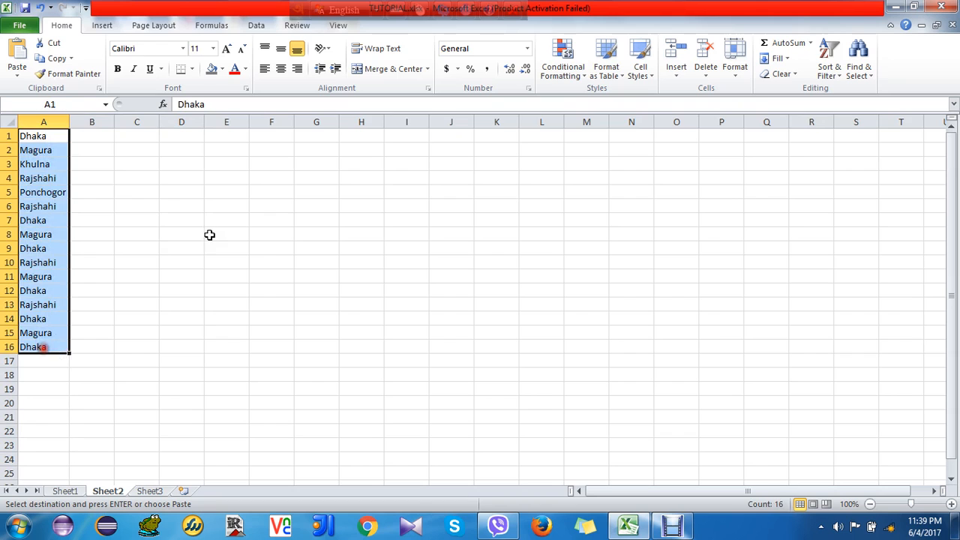
pyautogui.click(209, 234)
# Remove the duplicate district names from column A of Sheet2, treating the data as having no headers.
pyautogui.click(41, 123)
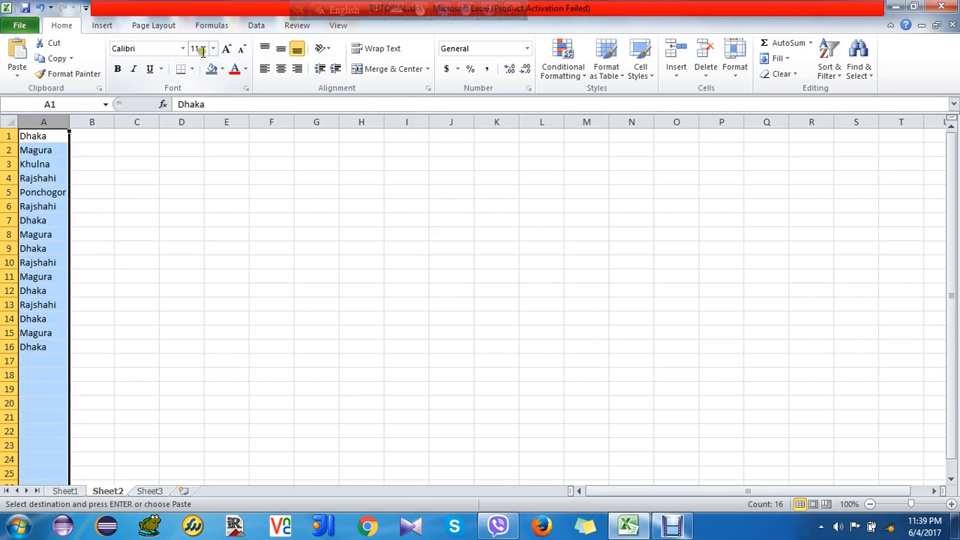
pyautogui.click(255, 26)
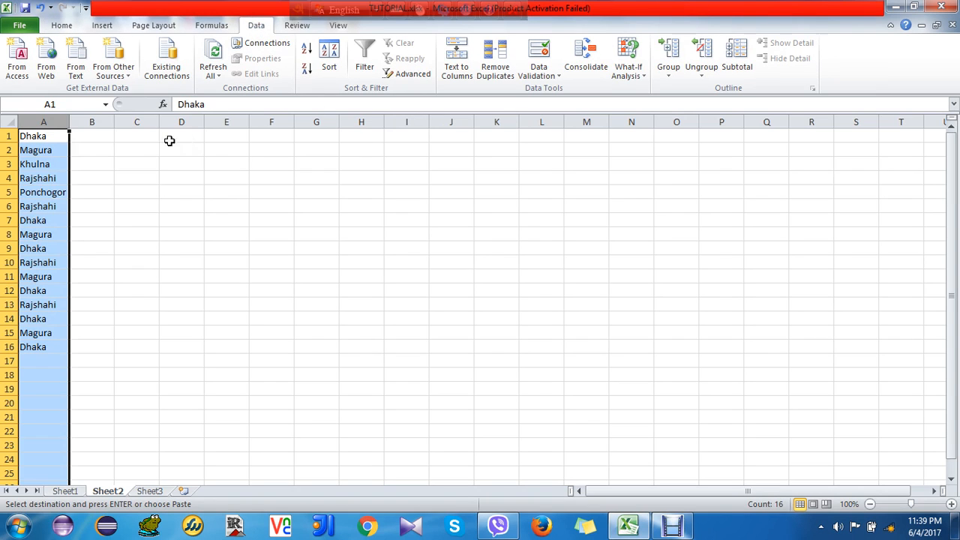
pyautogui.click(496, 75)
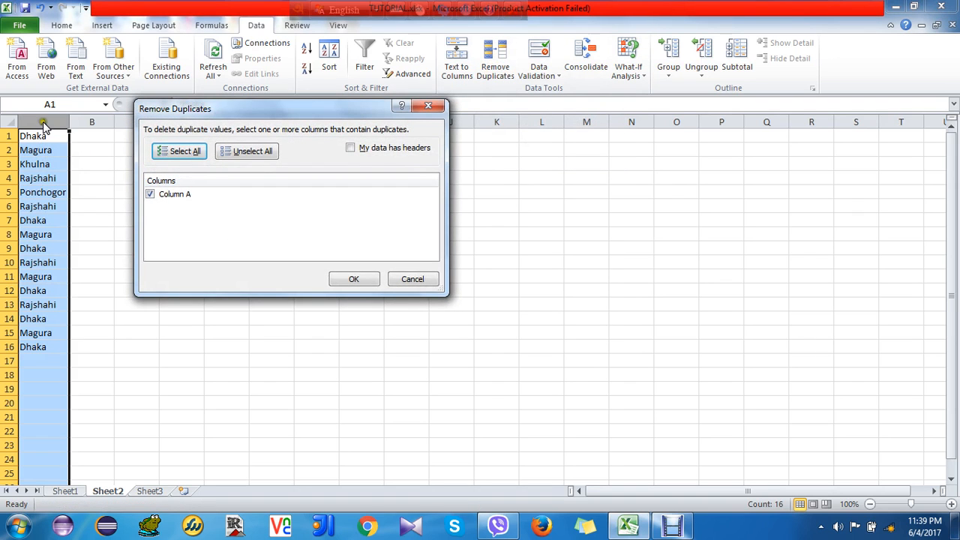
pyautogui.click(354, 281)
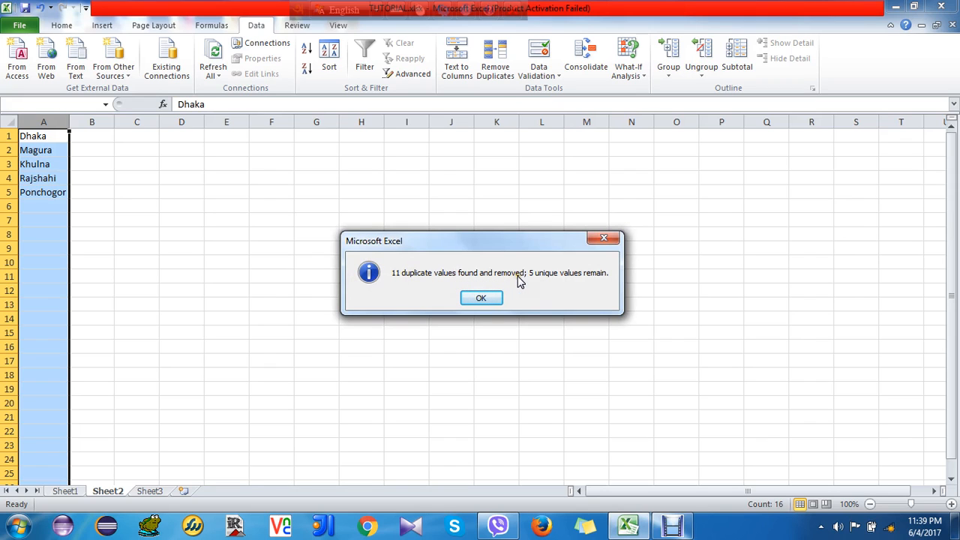
pyautogui.click(481, 298)
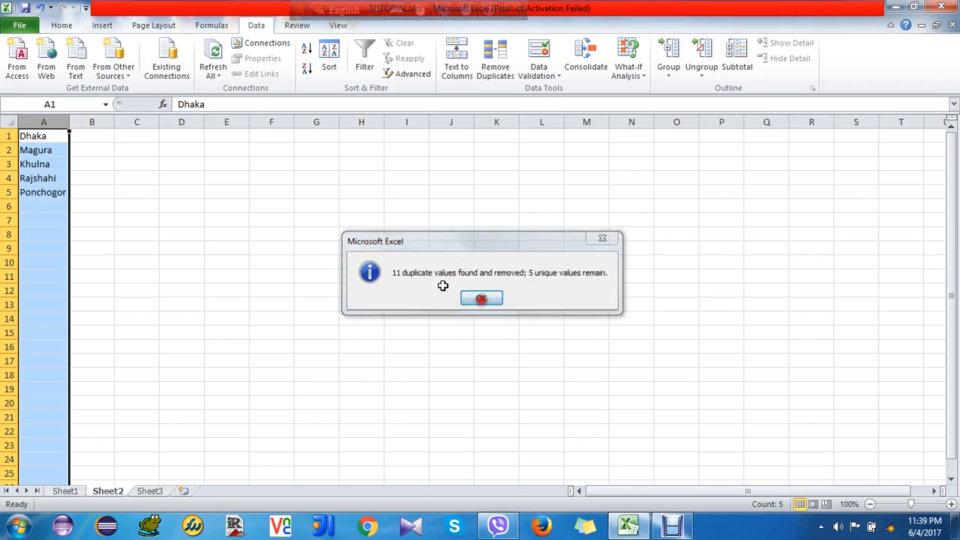
# Review the deduplicated district list in column A of Sheet2.
pyautogui.click(123, 188)
pyautogui.moveTo(39, 136); pyautogui.dragTo(39, 192)
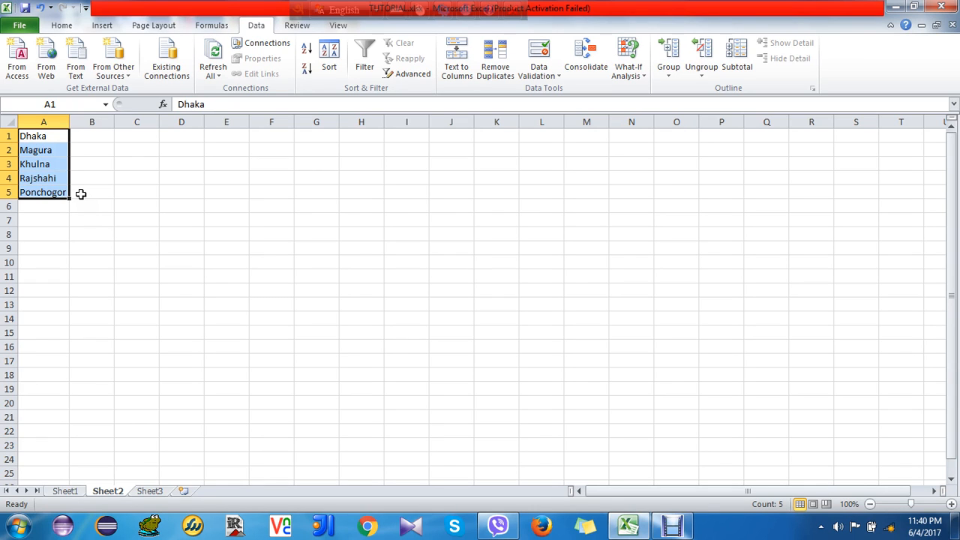
pyautogui.click(109, 153)
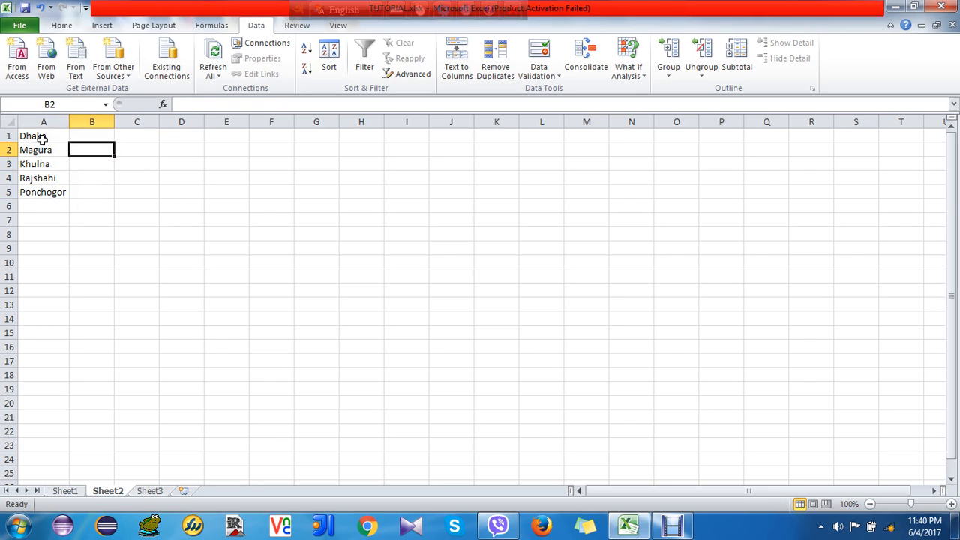
pyautogui.moveTo(34, 135); pyautogui.dragTo(51, 376)
pyautogui.click(120, 276)
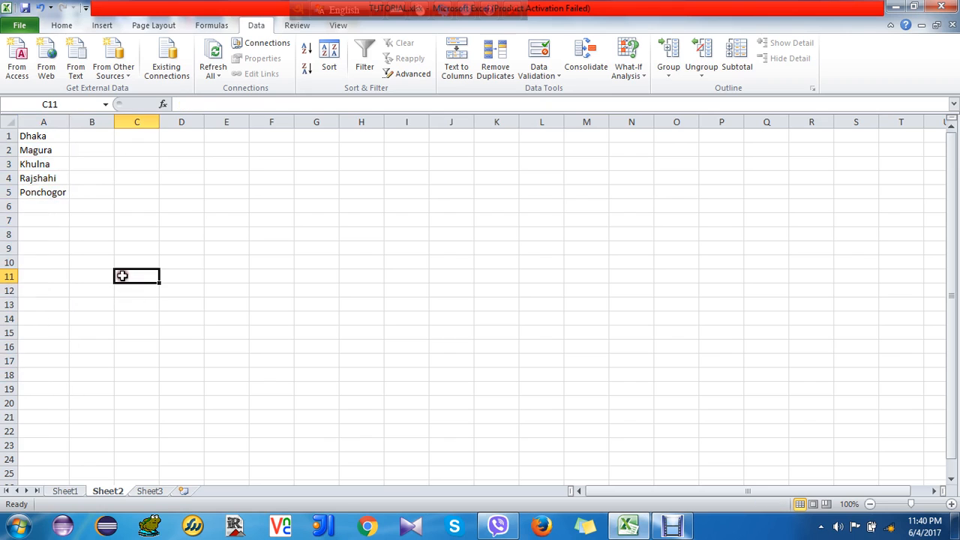
pyautogui.click(36, 122)
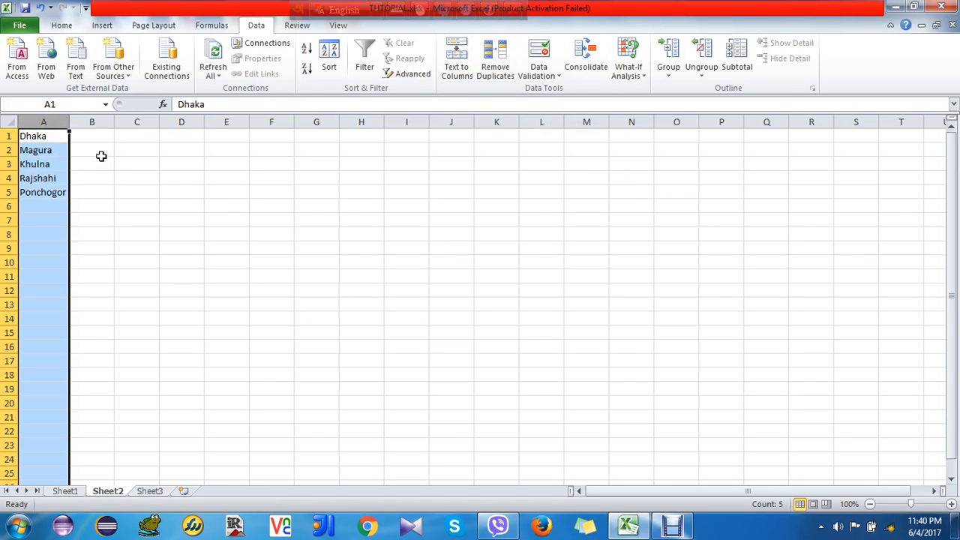
pyautogui.moveTo(33, 136); pyautogui.dragTo(35, 193)
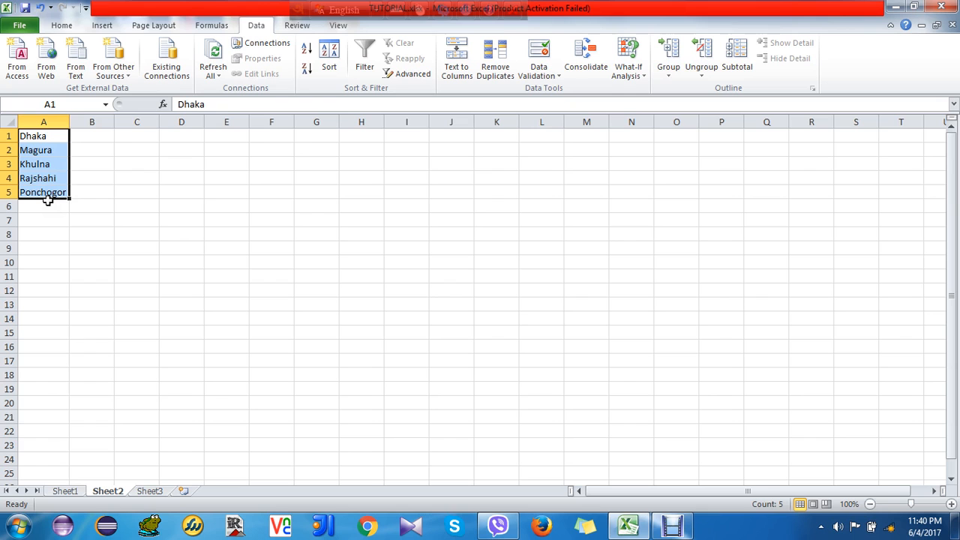
# Return to Sheet1 and review the whole Students Information table, selecting B1:I19.
pyautogui.click(64, 491)
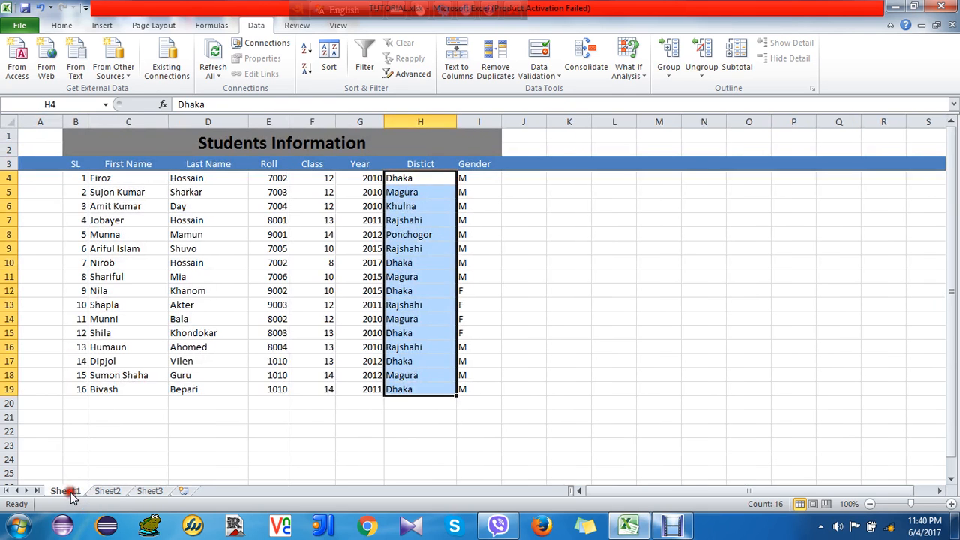
pyautogui.click(553, 169)
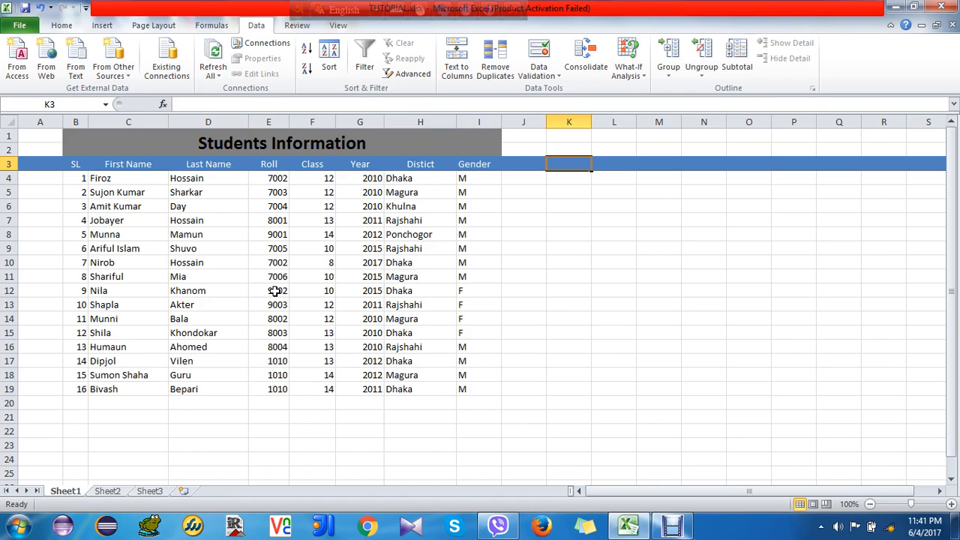
pyautogui.scroll(-4, 264, 271)
pyautogui.scroll(4, 285, 300)
pyautogui.click(81, 138)
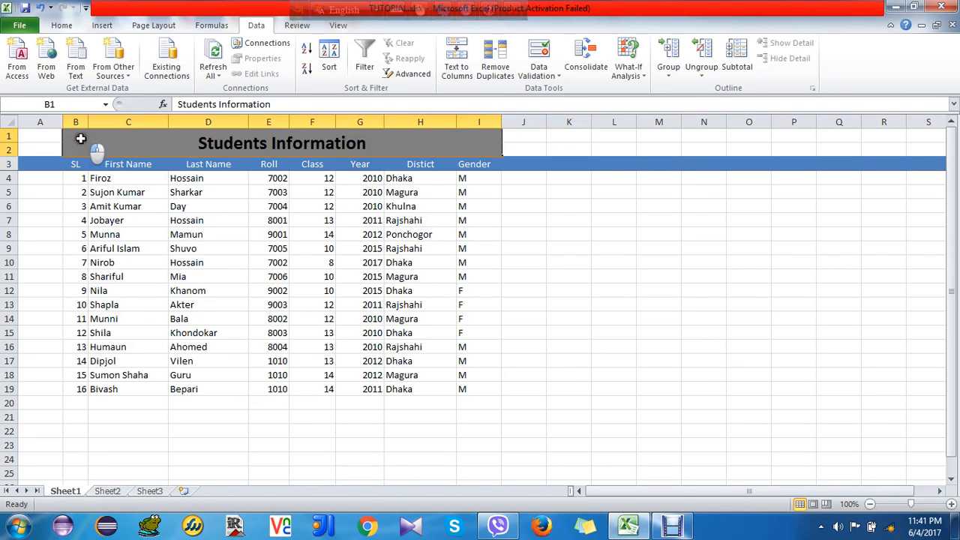
pyautogui.moveTo(80, 138); pyautogui.dragTo(154, 388)
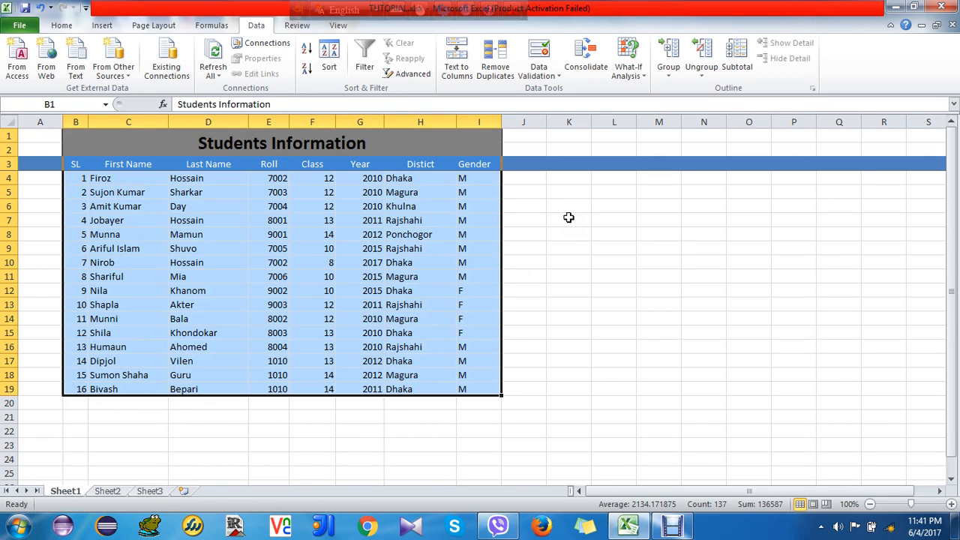
pyautogui.click(672, 525)
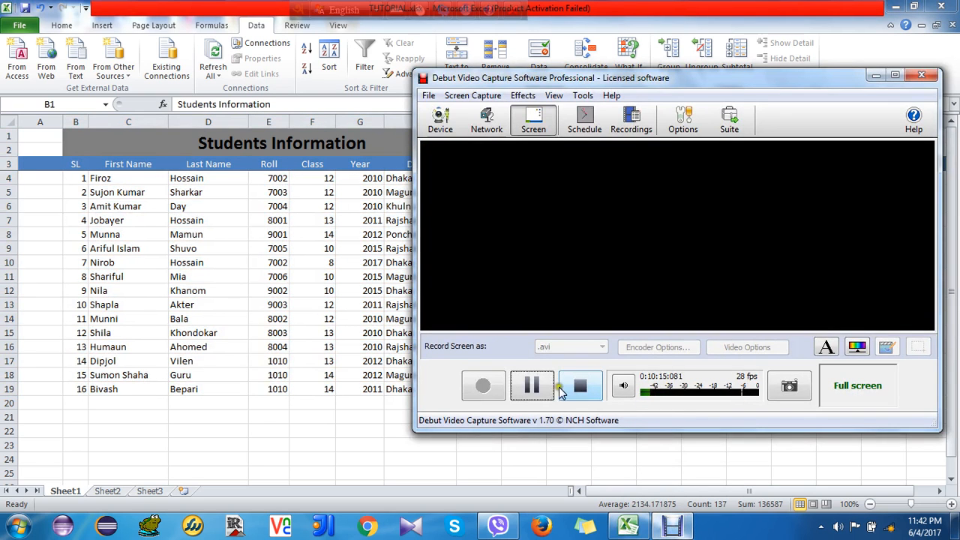